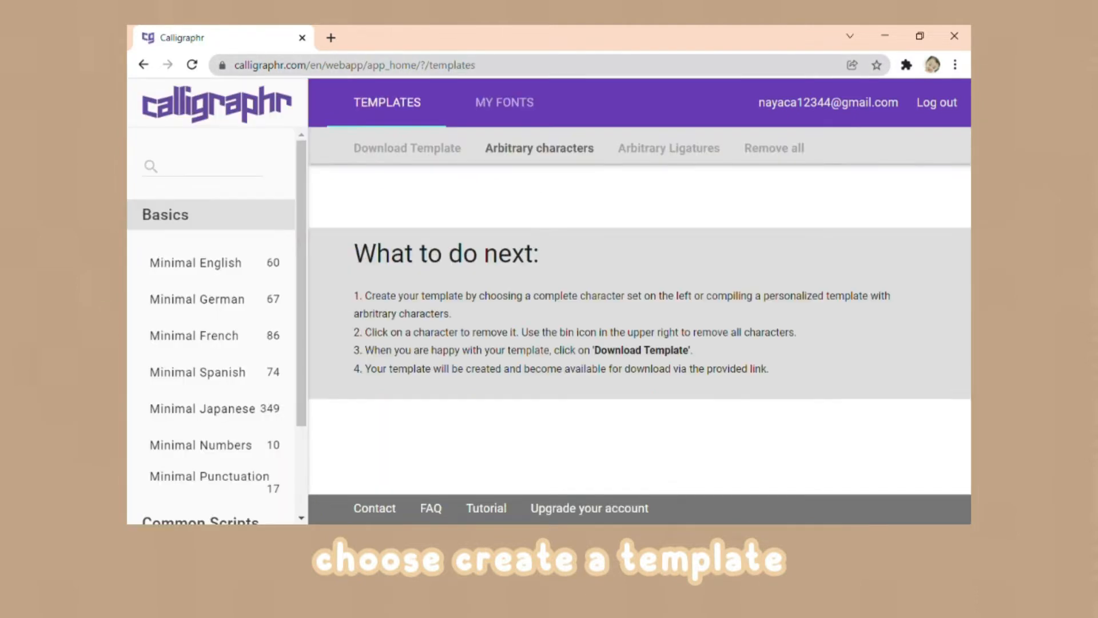
Step: Build the template from the Minimal English, Minimal Numbers and Minimal Punctuation character sets
{"action": "scroll", "coordinate": [210, 321], "scroll_direction": "down", "scroll_amount": 1}
{"action": "scroll", "coordinate": [211, 320], "scroll_direction": "up", "scroll_amount": 1}
{"action": "left_click", "coordinate": [195, 223]}
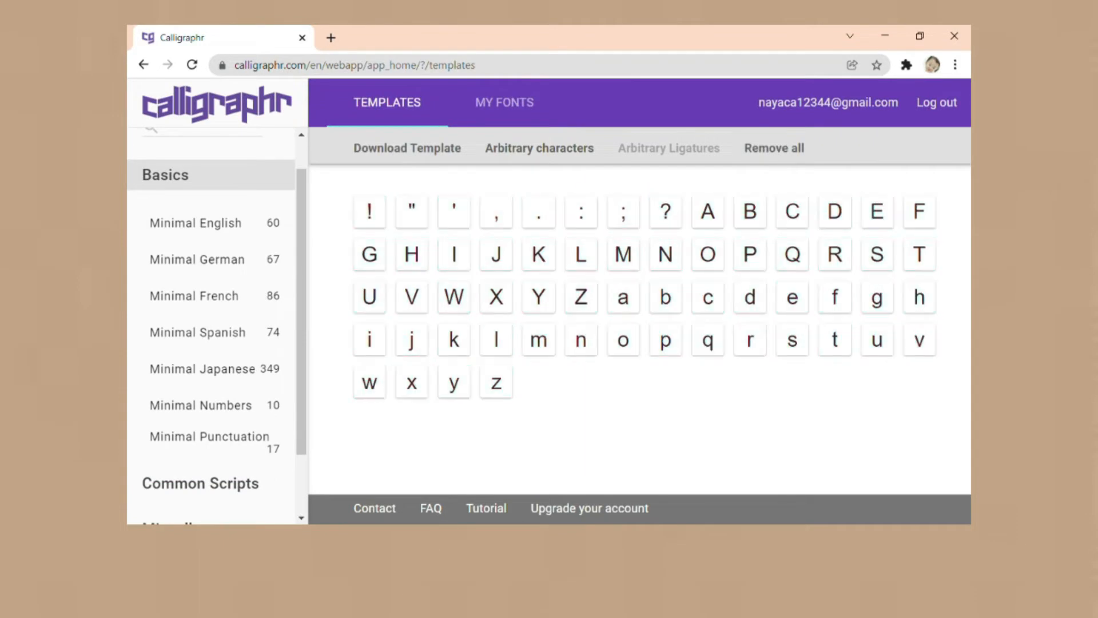
{"action": "left_click", "coordinate": [201, 406]}
{"action": "left_click", "coordinate": [209, 437]}
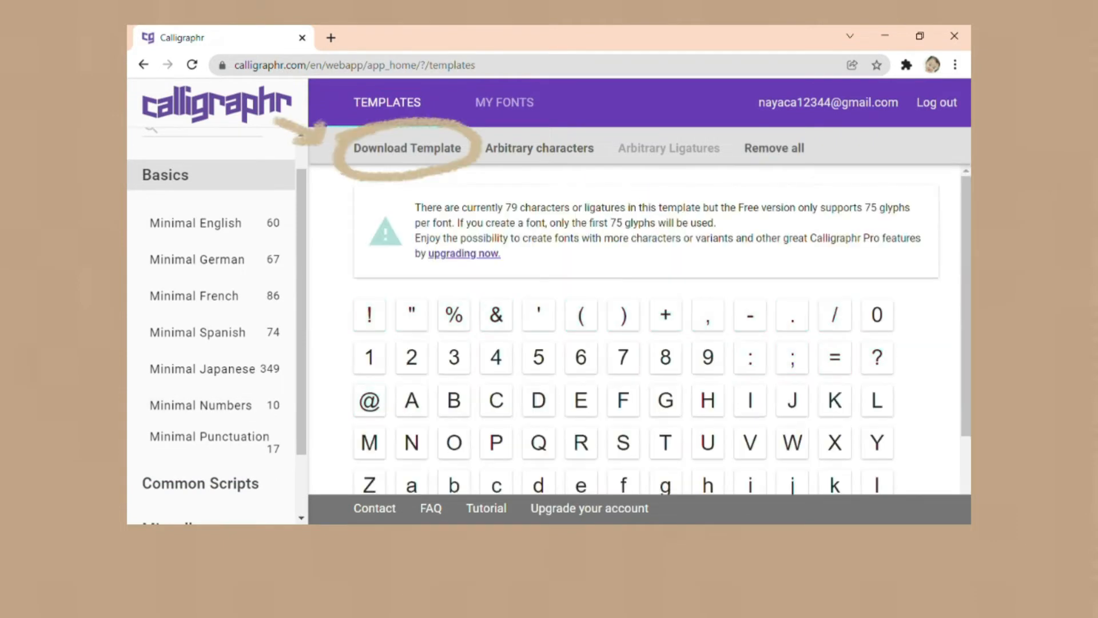
{"action": "scroll", "coordinate": [635, 329], "scroll_direction": "down", "scroll_amount": 2}
{"action": "scroll", "coordinate": [636, 330], "scroll_direction": "up", "scroll_amount": 2}
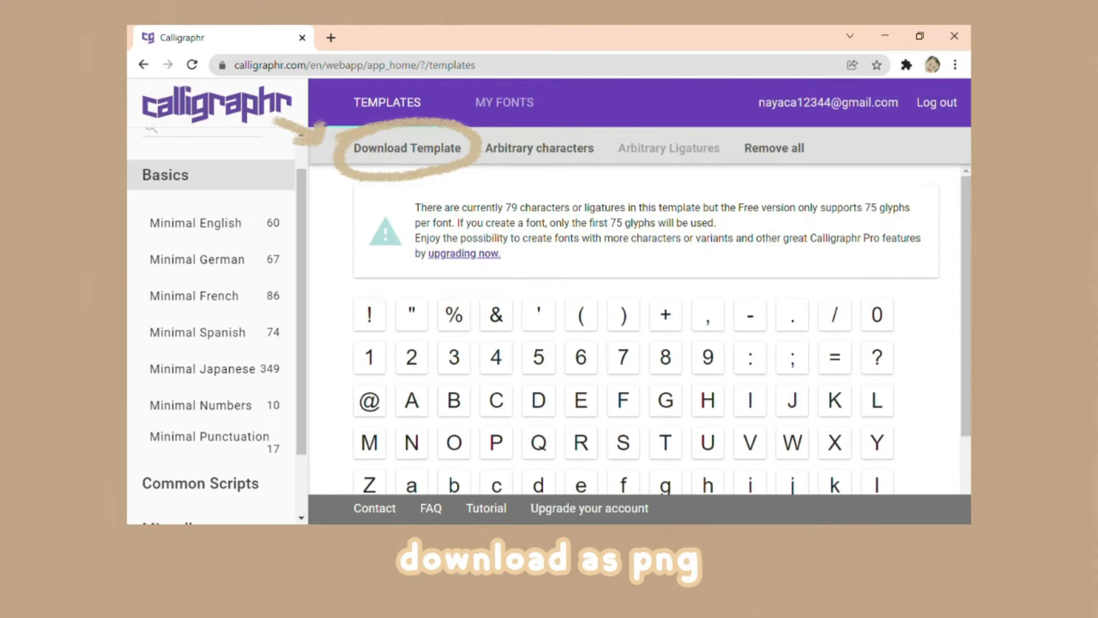
Step: Download the template as PNG under the name fristx with a heart emoji, with helplines and characters as background enabled
{"action": "left_click", "coordinate": [407, 149]}
{"action": "left_click", "coordinate": [507, 274]}
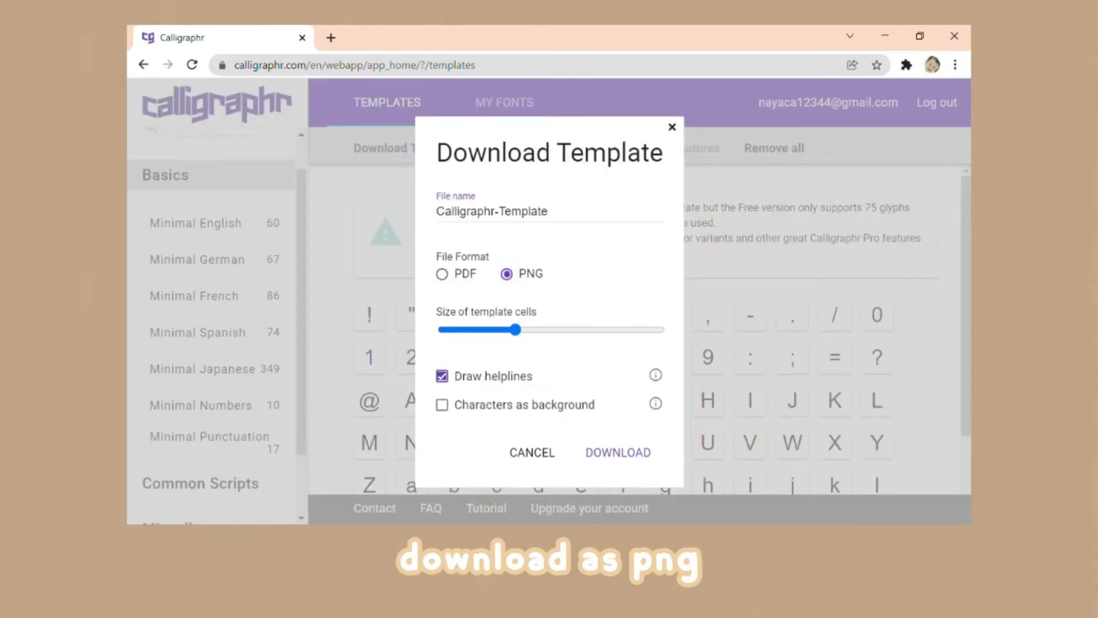
{"action": "left_click", "coordinate": [548, 212]}
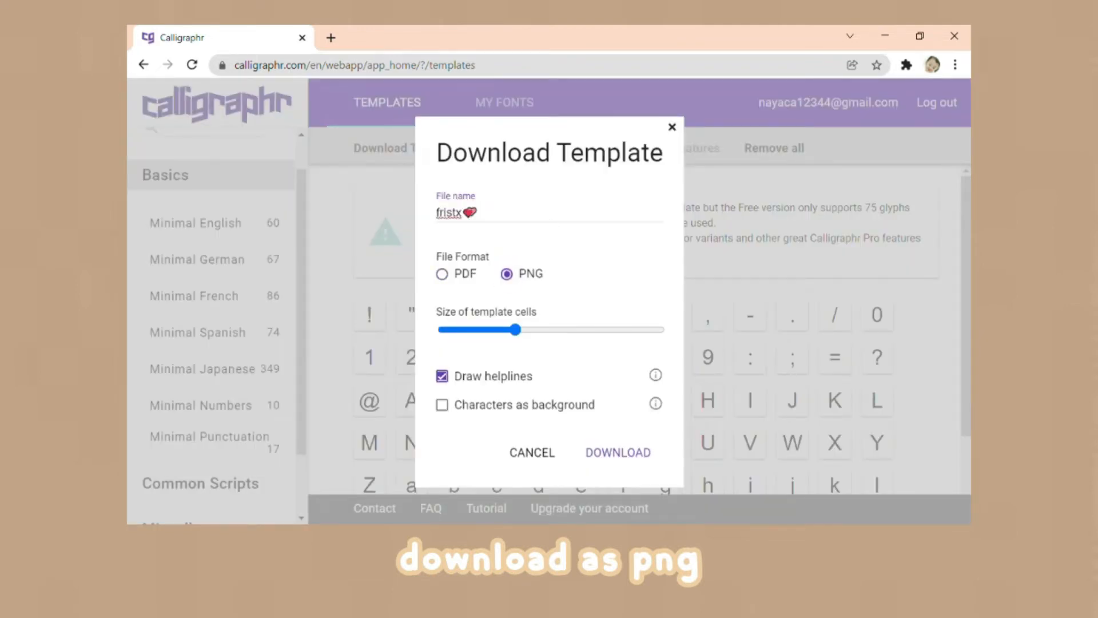
{"action": "left_click", "coordinate": [442, 405]}
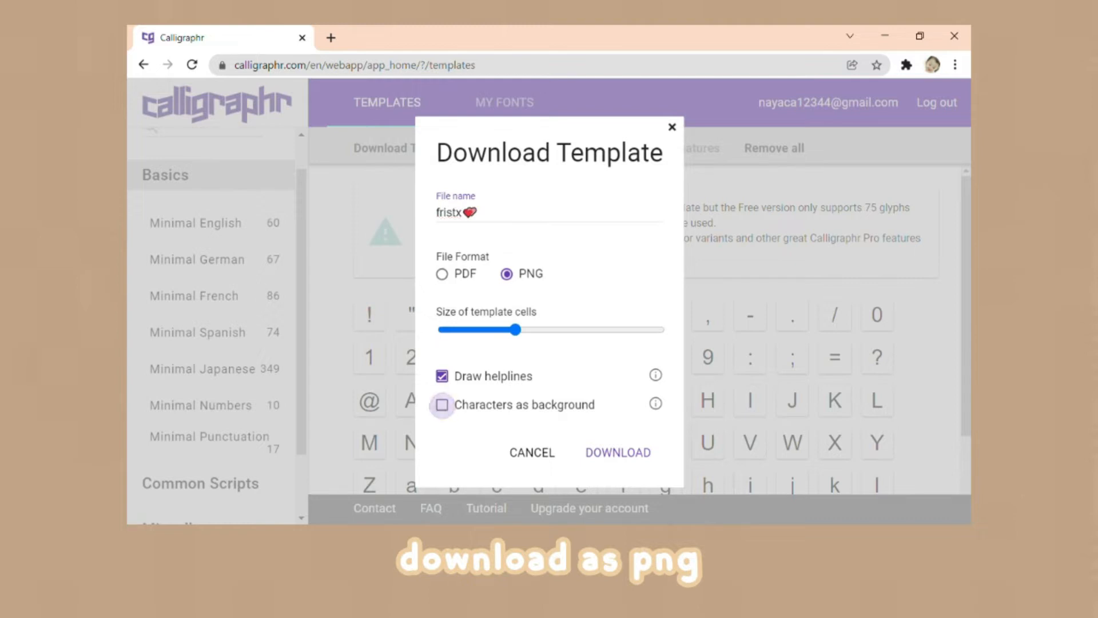
{"action": "left_click", "coordinate": [442, 405]}
{"action": "left_click", "coordinate": [442, 405]}
{"action": "left_click", "coordinate": [619, 453]}
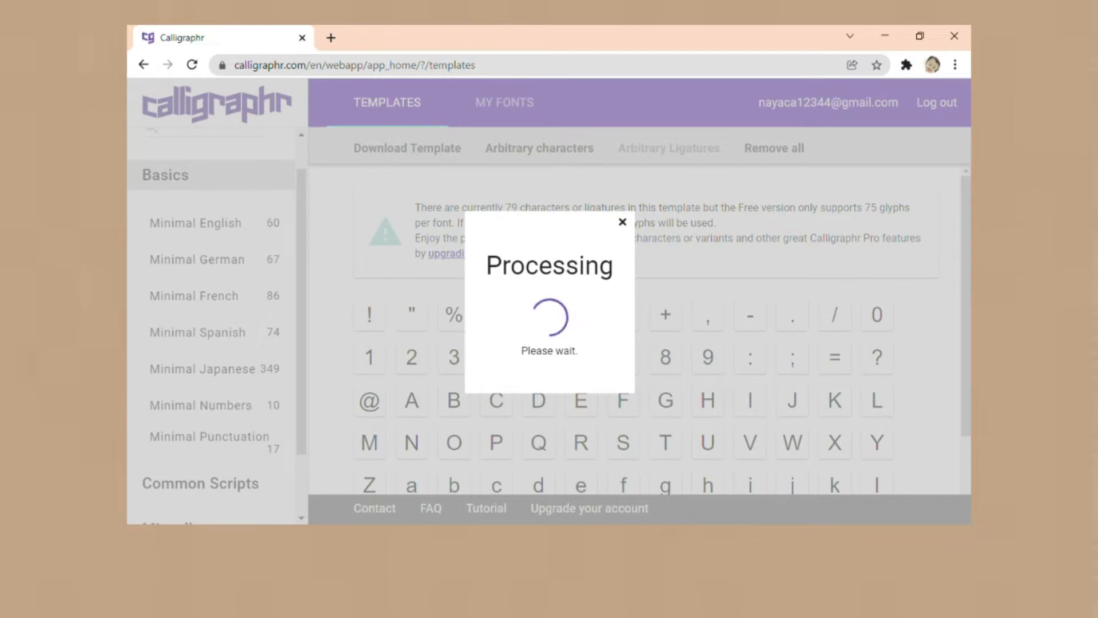
{"action": "left_click", "coordinate": [513, 263]}
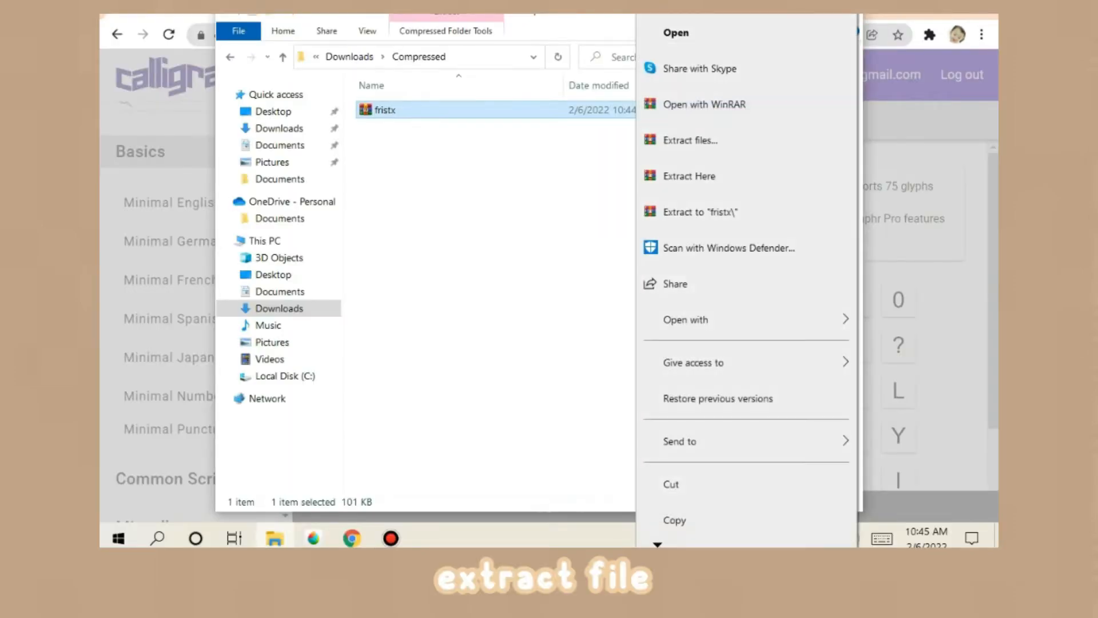
Step: Extract the downloaded fristx archive into a fristx folder inside Downloads\Compressed
{"action": "left_click", "coordinate": [689, 140]}
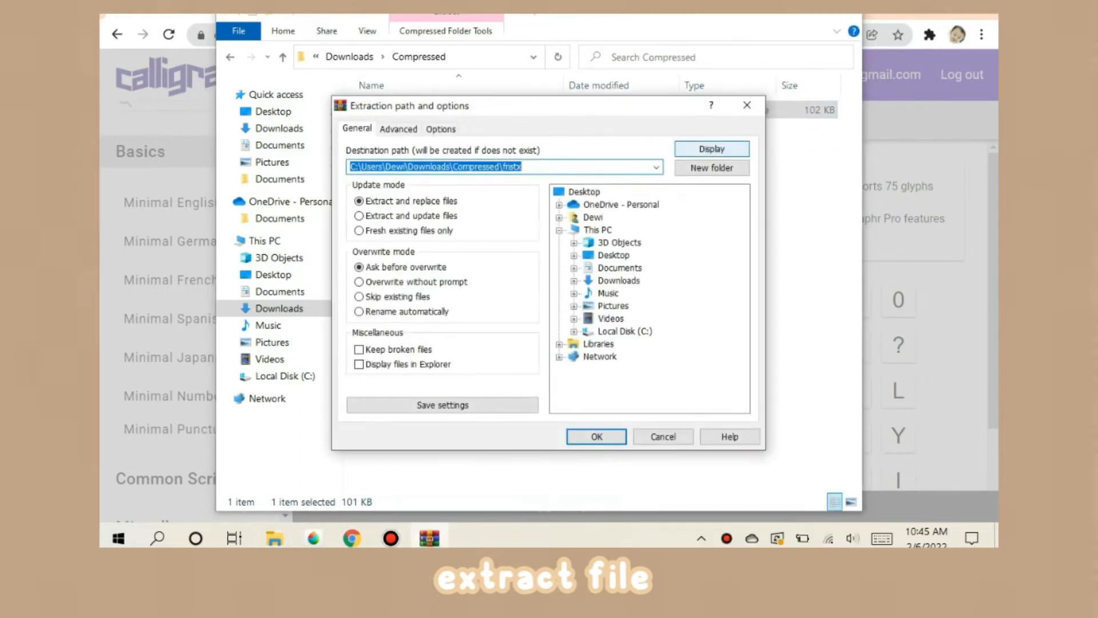
{"action": "key", "text": "Return"}
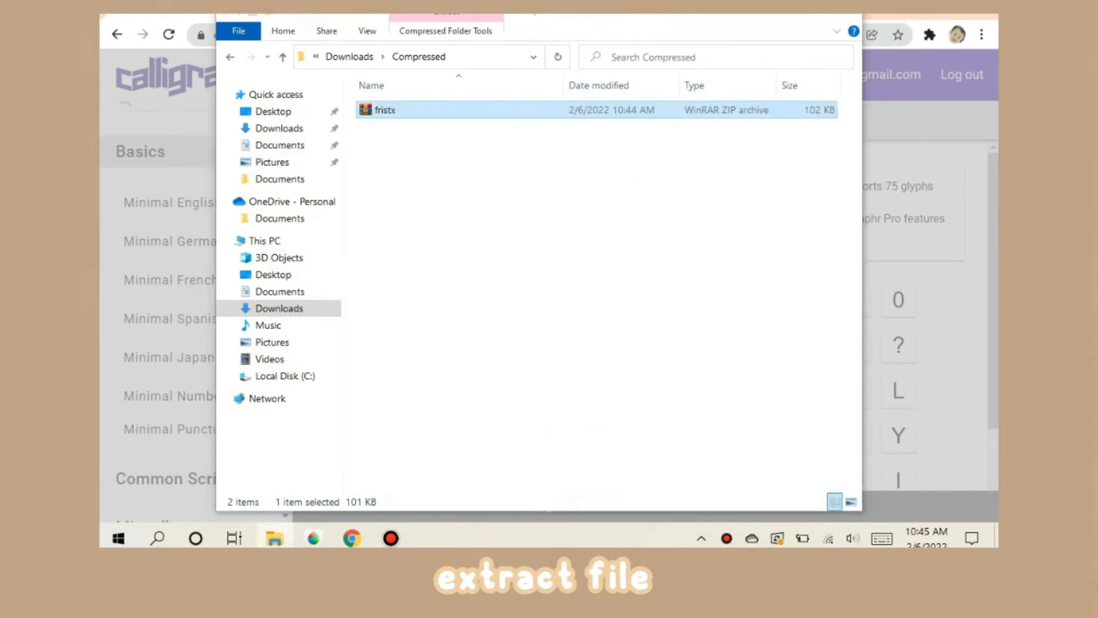
{"action": "double_click", "coordinate": [385, 110]}
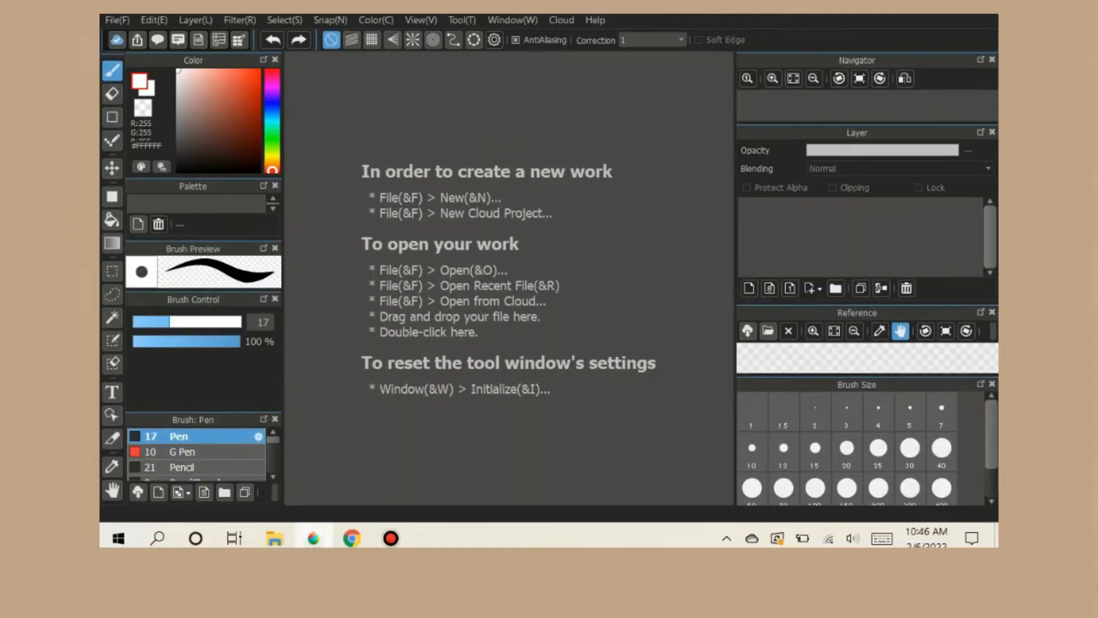
Step: In MediBang Paint, open the extracted template image fristx_1
{"action": "left_click", "coordinate": [117, 21]}
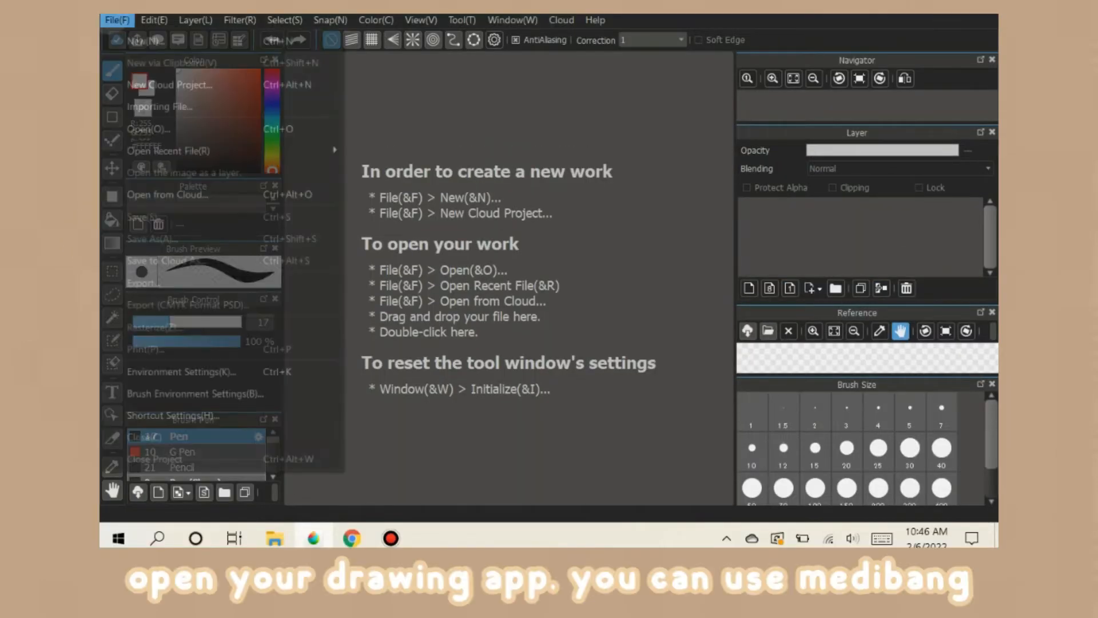
{"action": "left_click", "coordinate": [149, 129]}
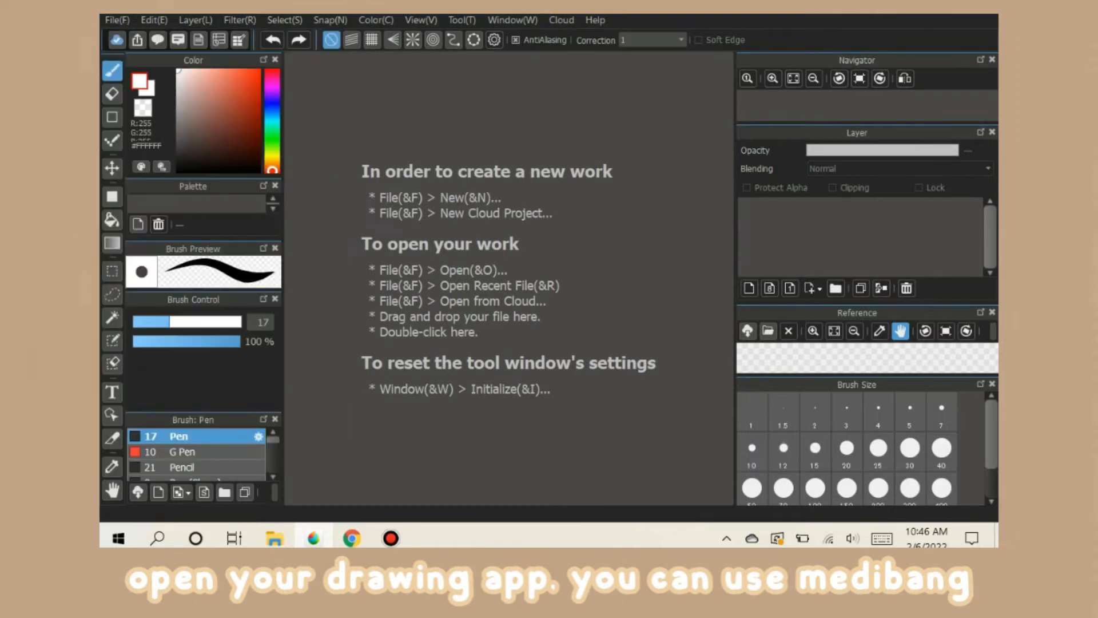
{"action": "left_click", "coordinate": [285, 149]}
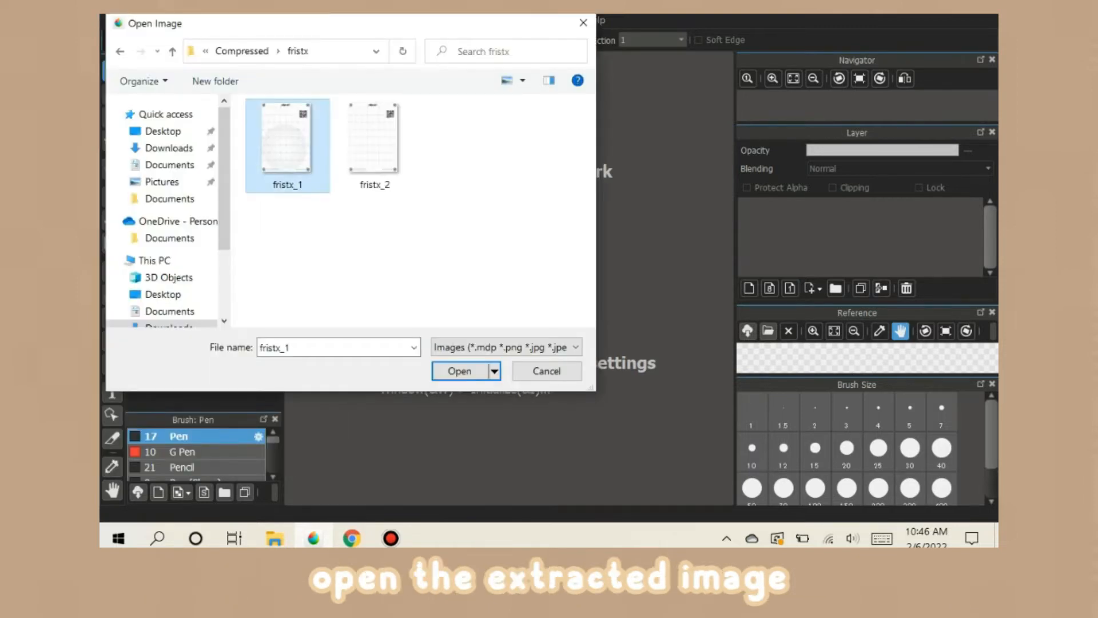
{"action": "left_click", "coordinate": [460, 371]}
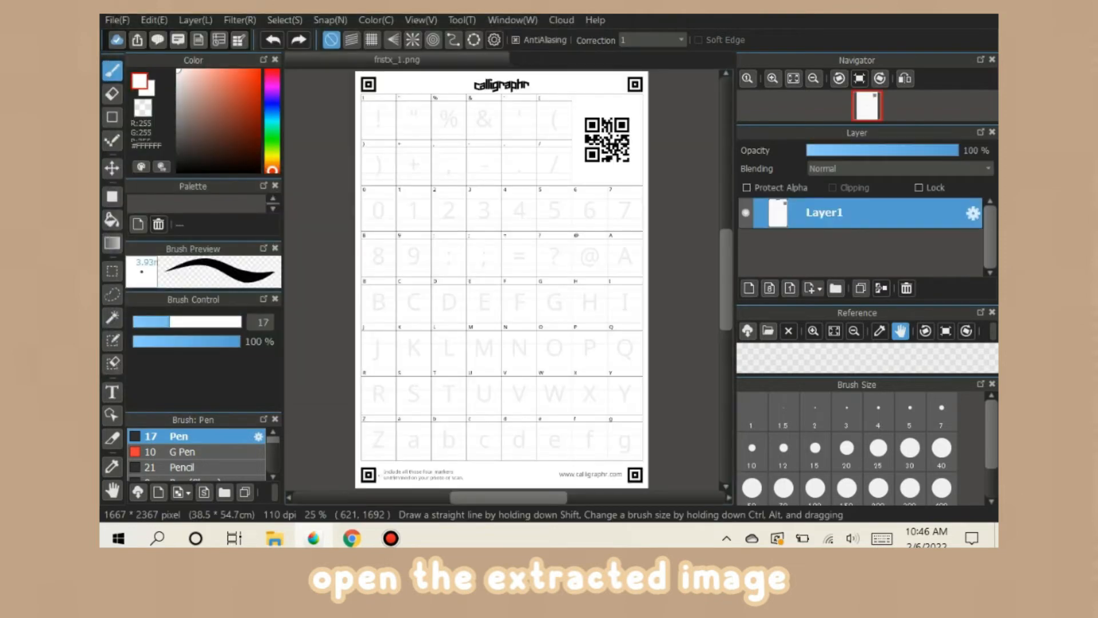
Step: Open the second extracted template image, fristx_2
{"action": "left_click", "coordinate": [117, 20]}
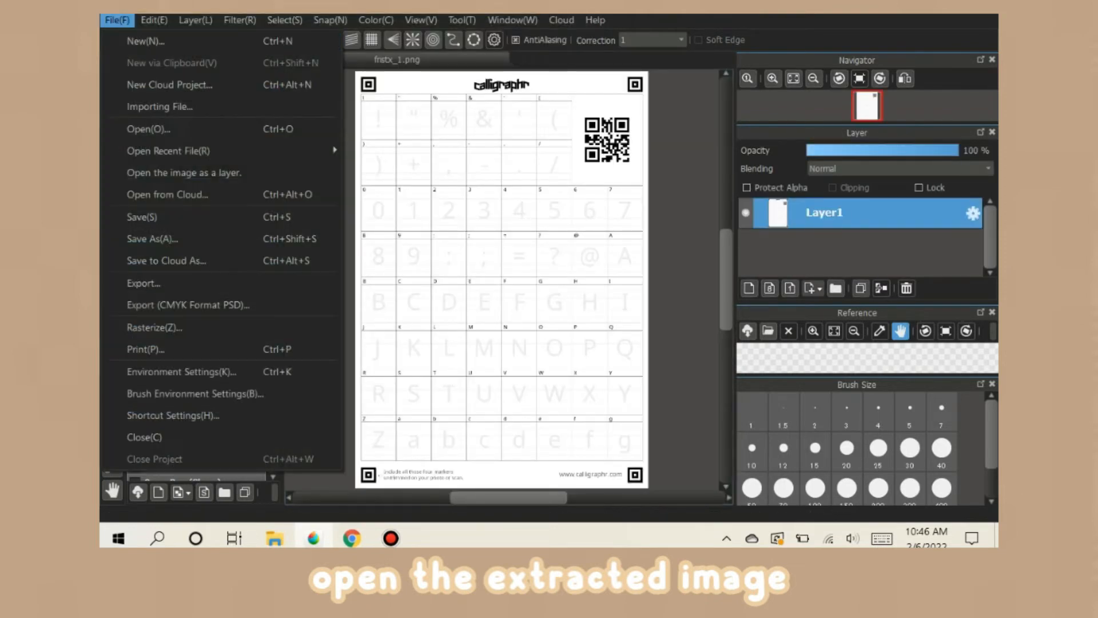
{"action": "left_click", "coordinate": [149, 130]}
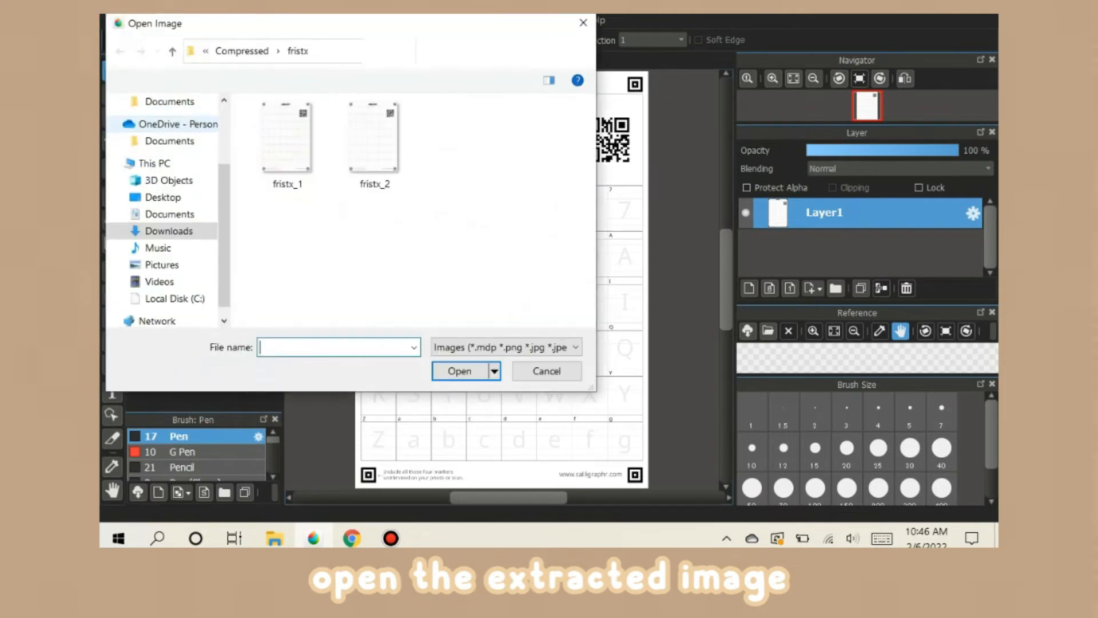
{"action": "left_click", "coordinate": [375, 143]}
{"action": "left_click", "coordinate": [460, 371]}
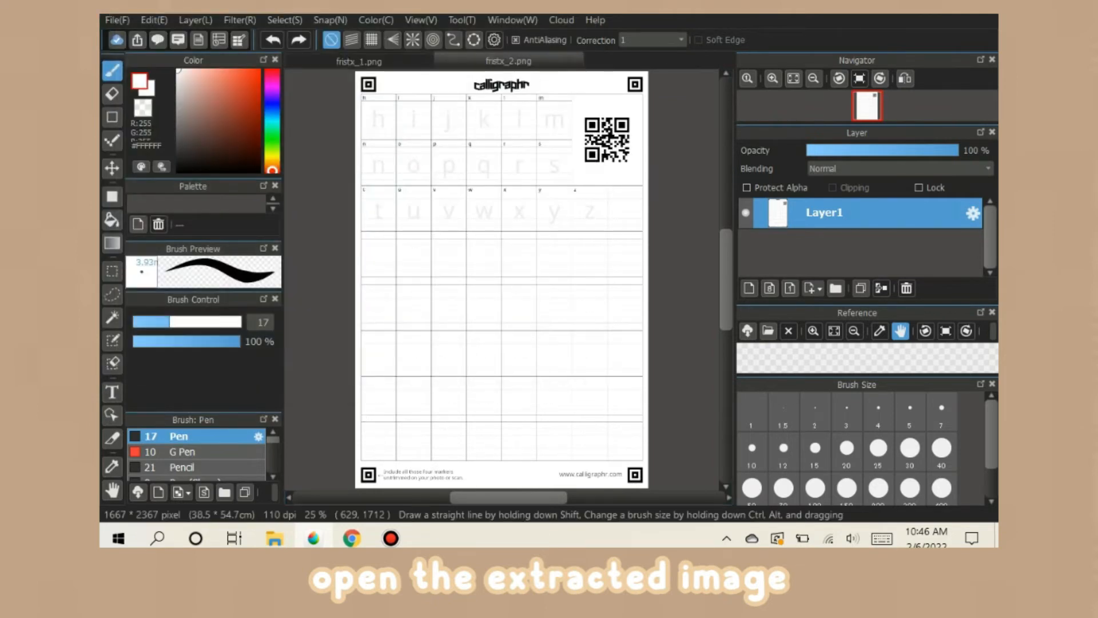
Step: Add a new layer above the template in fristx_1.png and set the drawing colour to black (#000000)
{"action": "left_click", "coordinate": [359, 62]}
{"action": "left_click", "coordinate": [749, 288]}
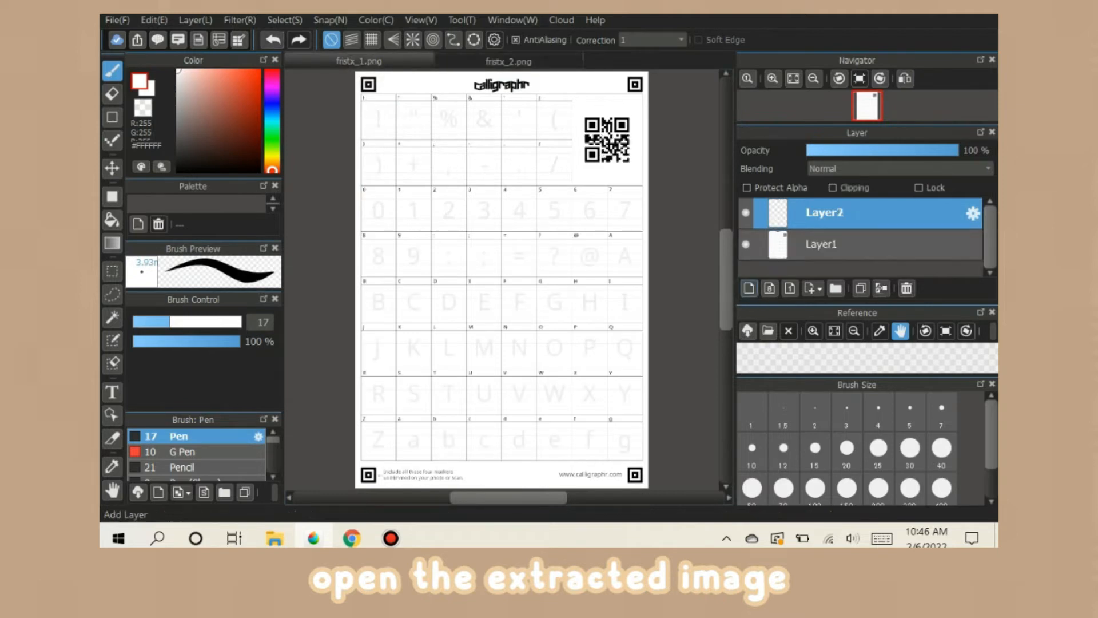
{"action": "left_click_drag", "start_coordinate": [202, 154], "coordinate": [177, 172]}
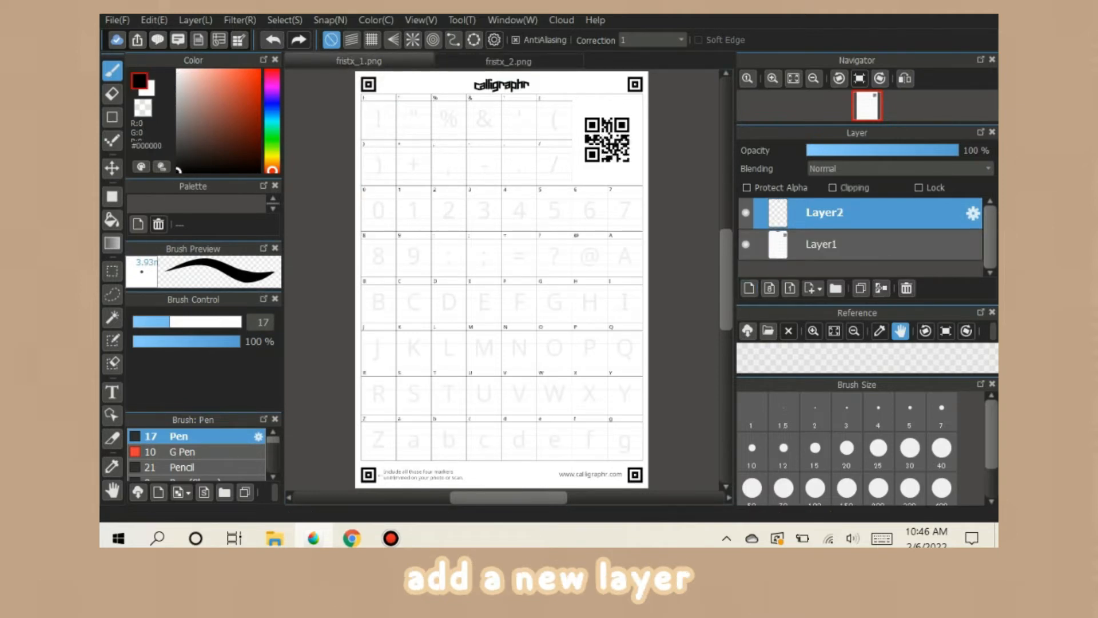
Step: Try out the pen at sizes 31 and 52 with test strokes on the new layer
{"action": "left_click", "coordinate": [195, 319]}
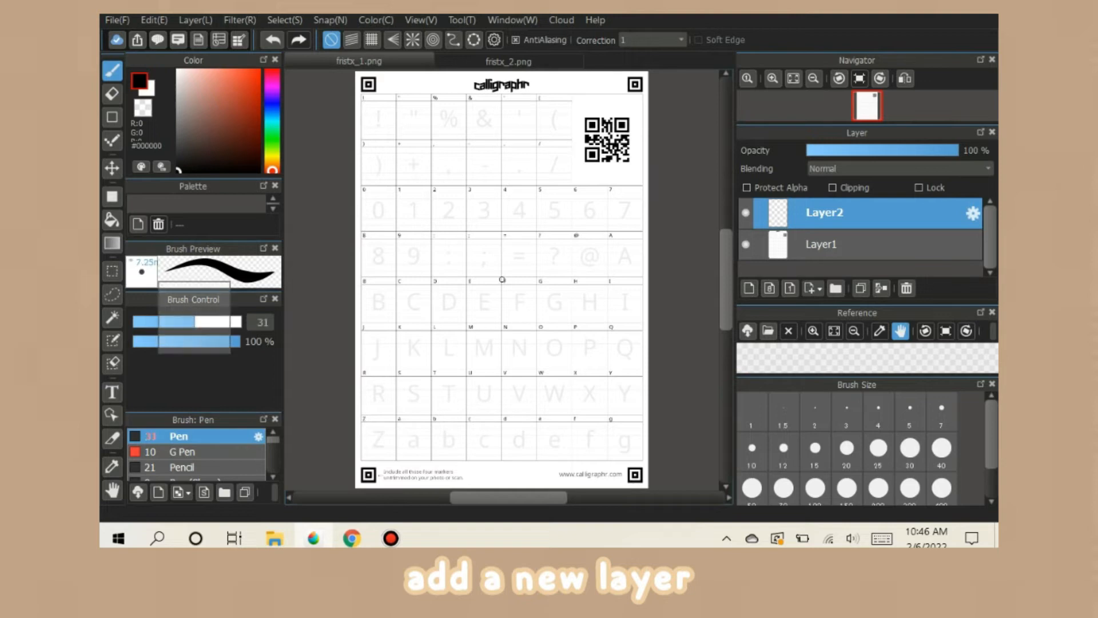
{"action": "left_click_drag", "start_coordinate": [429, 309], "coordinate": [426, 338]}
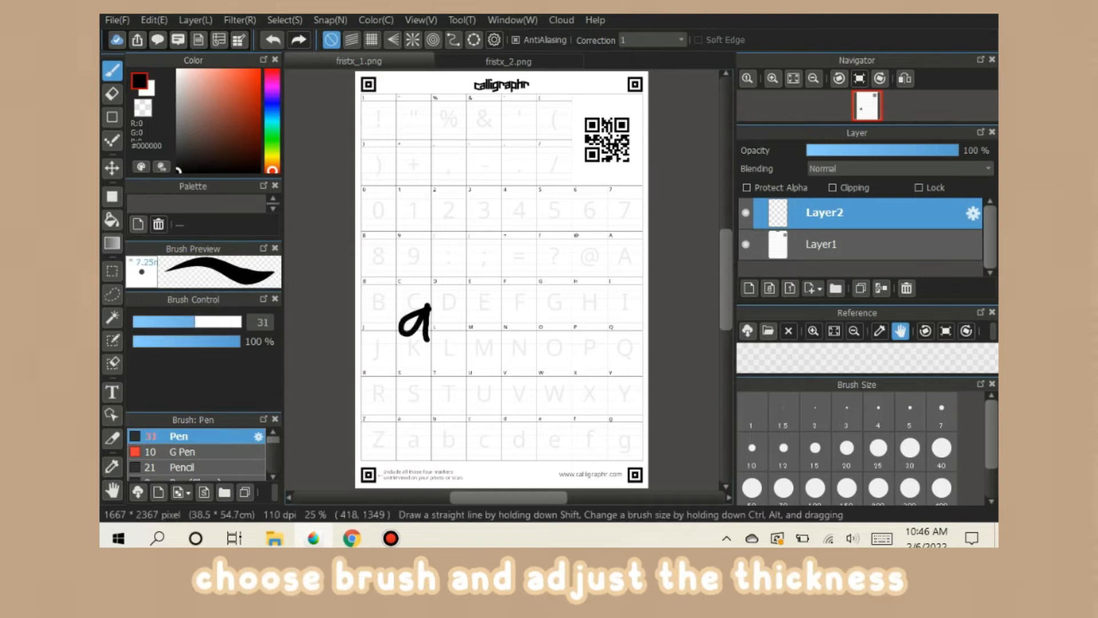
{"action": "key", "text": "ctrl+z"}
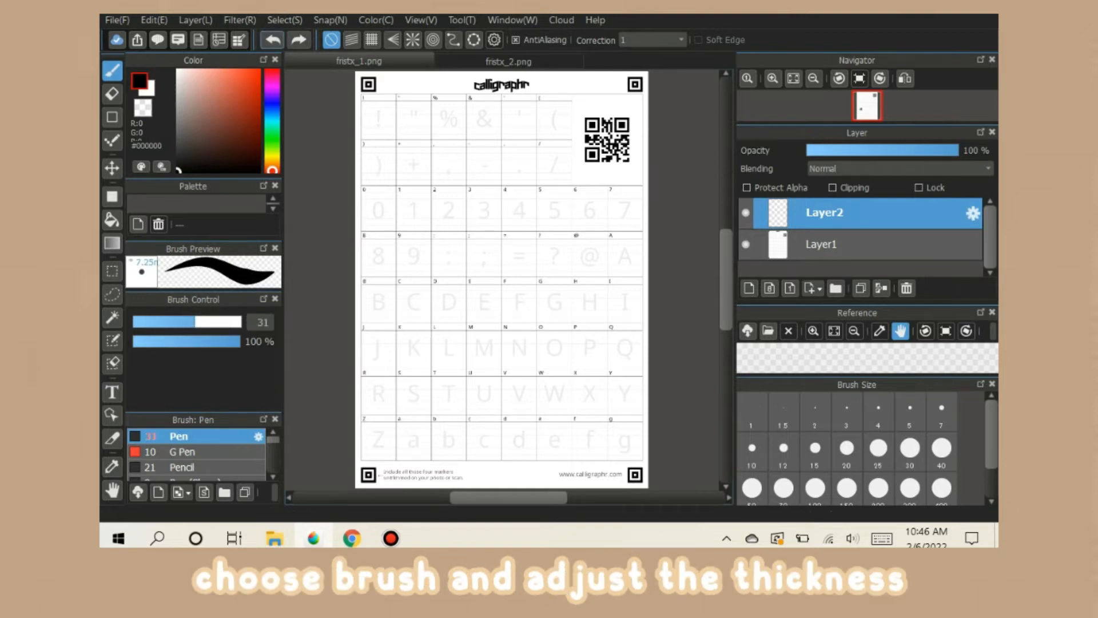
{"action": "mouse_move", "coordinate": [480, 314]}
{"action": "left_mouse_down"}
{"action": "mouse_move", "coordinate": [455, 327]}
{"action": "mouse_move", "coordinate": [483, 349]}
{"action": "left_mouse_up"}
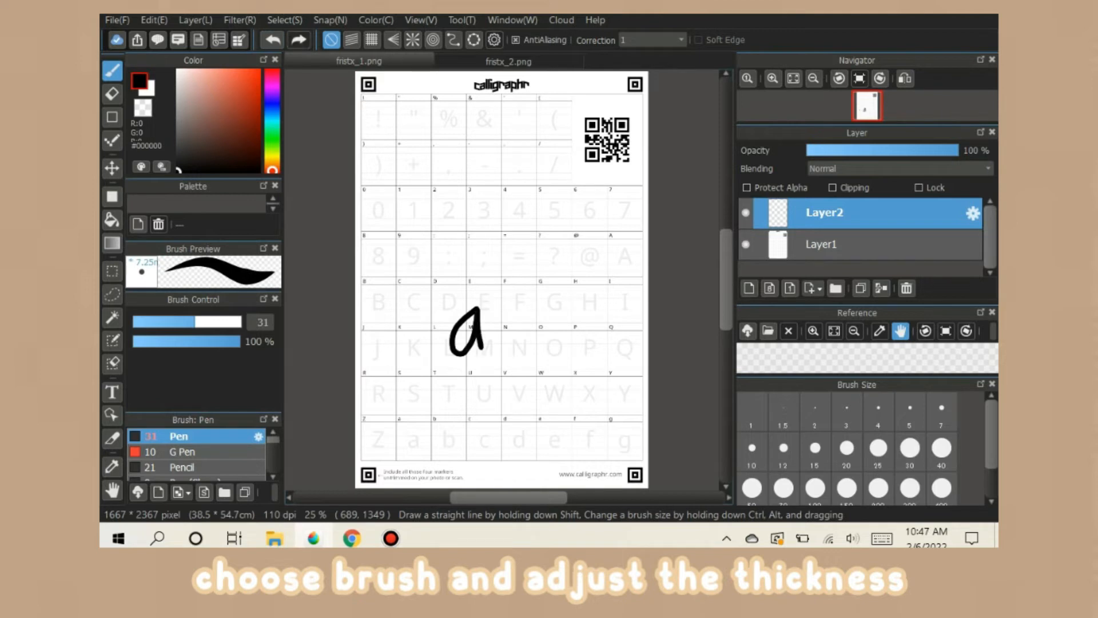
{"action": "key", "text": "ctrl+z"}
{"action": "left_click_drag", "start_coordinate": [194, 323], "coordinate": [216, 322]}
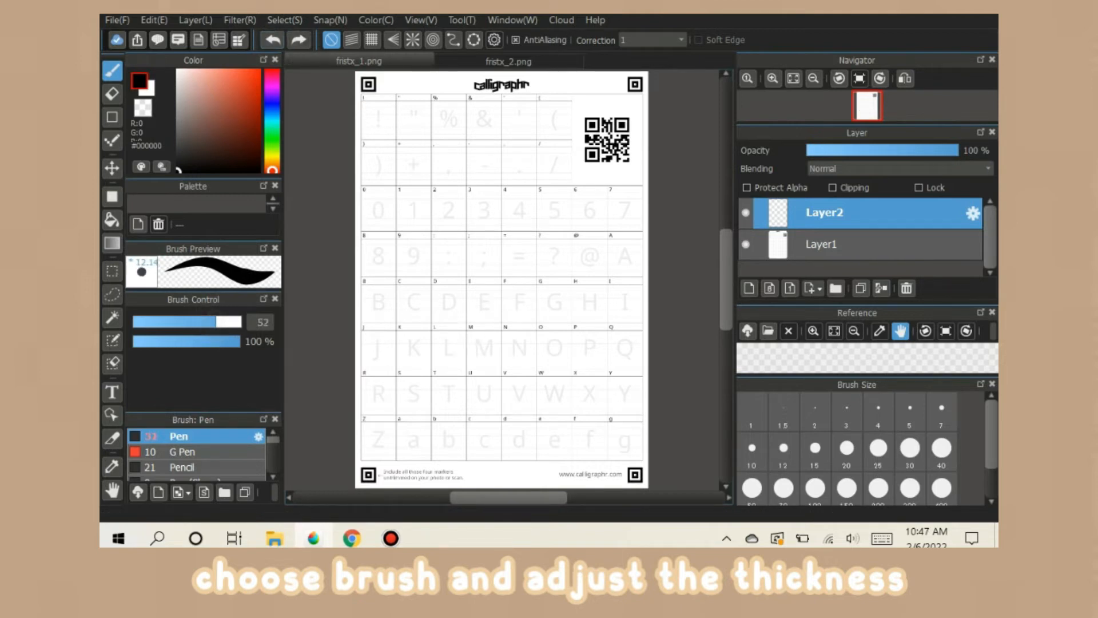
{"action": "left_click_drag", "start_coordinate": [411, 293], "coordinate": [425, 311]}
{"action": "key", "text": "ctrl+z"}
Step: Set the pen size to 40 and try tracing the exclamation mark in the first template cell
{"action": "left_click_drag", "start_coordinate": [215, 323], "coordinate": [205, 322]}
{"action": "scroll", "coordinate": [461, 238], "scroll_direction": "up", "scroll_amount": 1}
{"action": "scroll", "coordinate": [503, 172], "scroll_direction": "up", "scroll_amount": 3}
{"action": "scroll", "coordinate": [384, 285], "scroll_direction": "down", "scroll_amount": 2}
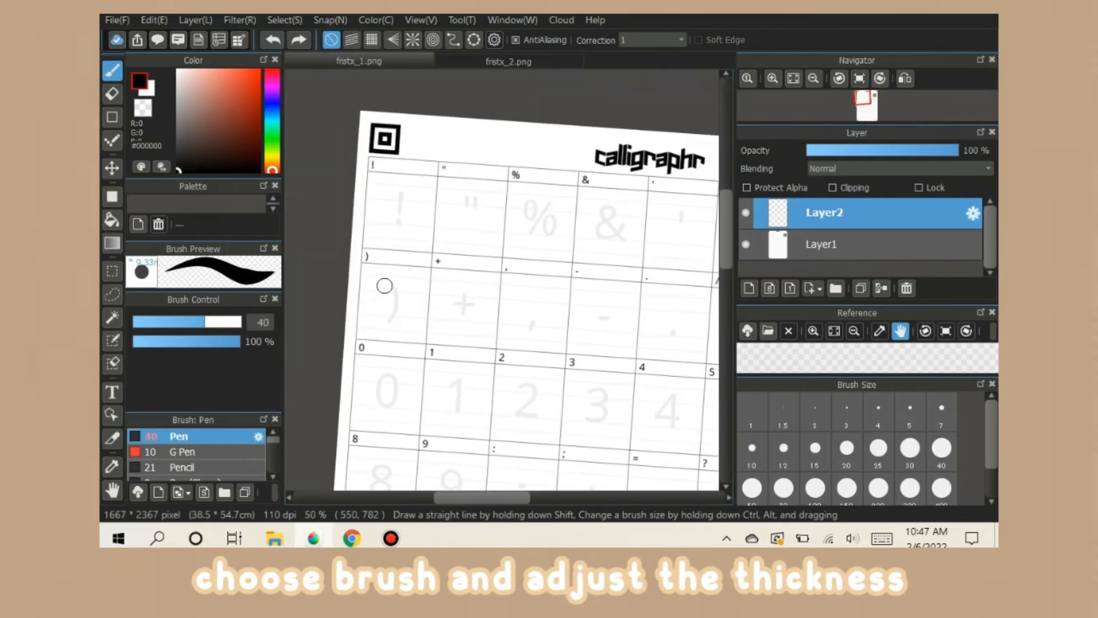
{"action": "scroll", "coordinate": [443, 231], "scroll_direction": "up", "scroll_amount": 2}
{"action": "scroll", "coordinate": [436, 287], "scroll_direction": "up", "scroll_amount": 3}
{"action": "scroll", "coordinate": [436, 287], "scroll_direction": "up", "scroll_amount": 1}
{"action": "left_click_drag", "start_coordinate": [383, 98], "coordinate": [380, 213]}
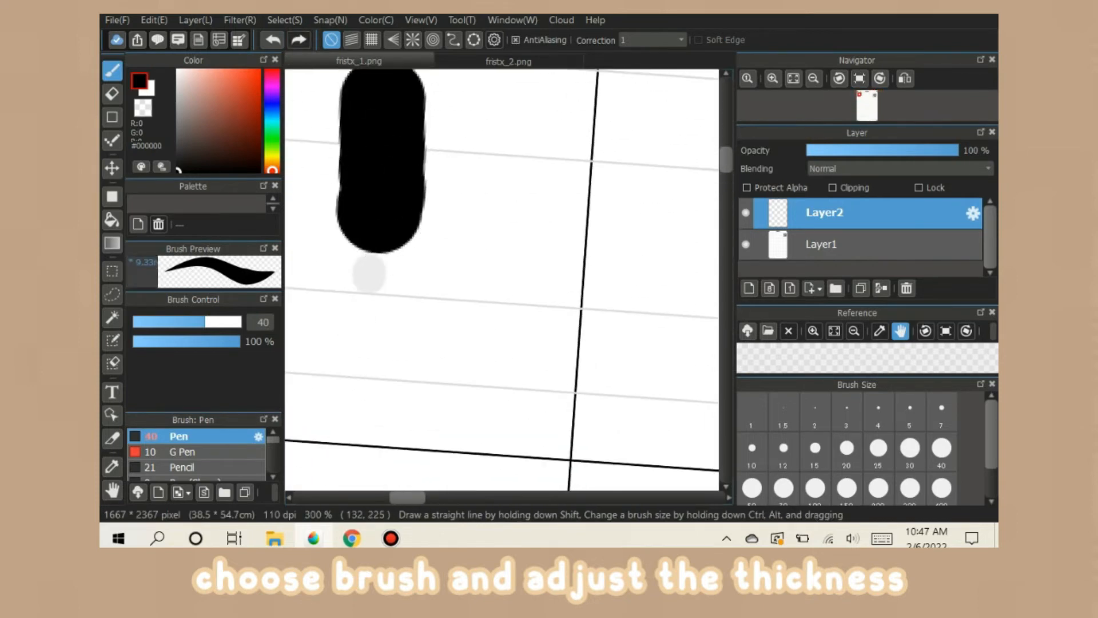
{"action": "key", "text": "ctrl+z"}
Step: Set the pen size to 30 and trace the exclamation mark's stroke and dot in the first cell
{"action": "mouse_move", "coordinate": [205, 322]}
{"action": "left_mouse_down"}
{"action": "mouse_move", "coordinate": [164, 322]}
{"action": "mouse_move", "coordinate": [193, 321]}
{"action": "left_mouse_up"}
{"action": "left_click_drag", "start_coordinate": [379, 94], "coordinate": [358, 225]}
{"action": "left_click", "coordinate": [345, 292]}
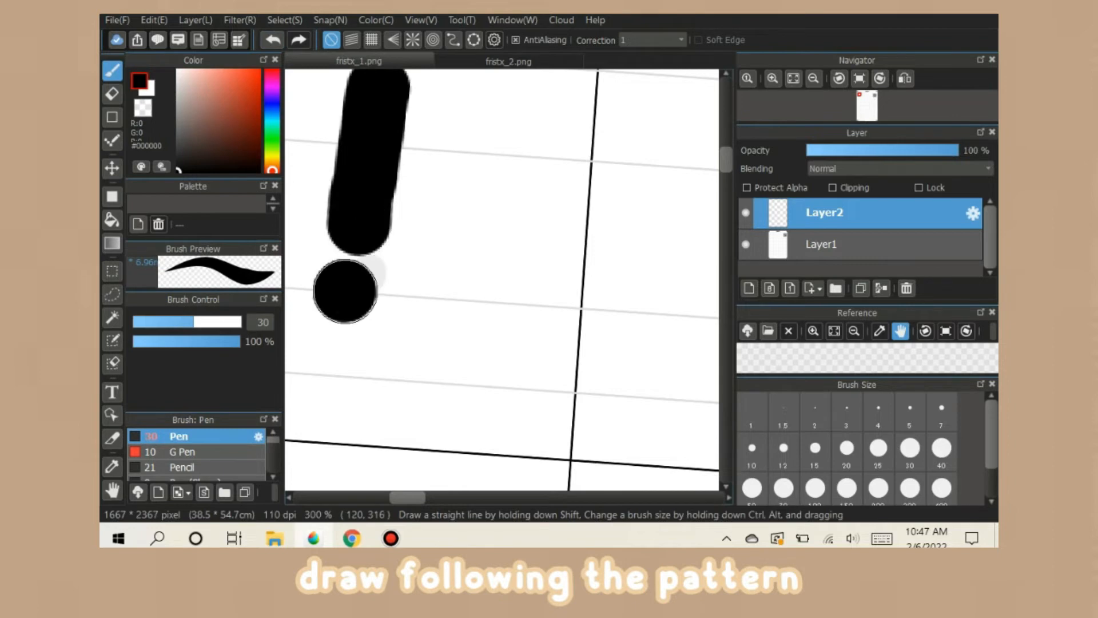
Step: Trace the double quotation mark in the second cell with the pen
{"action": "scroll", "coordinate": [501, 279], "scroll_direction": "right", "scroll_amount": 5}
{"action": "left_click_drag", "start_coordinate": [469, 116], "coordinate": [468, 174]}
{"action": "mouse_move", "coordinate": [534, 121]}
{"action": "left_mouse_down"}
{"action": "mouse_move", "coordinate": [531, 171]}
{"action": "mouse_move", "coordinate": [544, 177]}
{"action": "mouse_move", "coordinate": [511, 166]}
{"action": "left_mouse_up"}
{"action": "key", "text": "ctrl+z"}
{"action": "scroll", "coordinate": [401, 425], "scroll_direction": "down", "scroll_amount": 4}
{"action": "scroll", "coordinate": [552, 434], "scroll_direction": "up", "scroll_amount": 4}
Step: Try to draw the percent sign's diagonal freehand with the pen
{"action": "left_click_drag", "start_coordinate": [589, 162], "coordinate": [478, 333]}
{"action": "left_click", "coordinate": [279, 42]}
{"action": "left_click", "coordinate": [278, 42]}
Step: Draw the percent sign's upper ring with the ellipse shape tool at brush size 16
{"action": "left_click", "coordinate": [113, 118]}
{"action": "left_click", "coordinate": [413, 40]}
{"action": "mouse_move", "coordinate": [458, 152]}
{"action": "left_mouse_down"}
{"action": "mouse_move", "coordinate": [515, 264]}
{"action": "mouse_move", "coordinate": [492, 252]}
{"action": "left_mouse_up"}
{"action": "left_click", "coordinate": [273, 40]}
{"action": "left_click", "coordinate": [174, 321]}
{"action": "left_click", "coordinate": [273, 40]}
{"action": "left_click", "coordinate": [168, 322]}
{"action": "left_click_drag", "start_coordinate": [397, 145], "coordinate": [456, 249]}
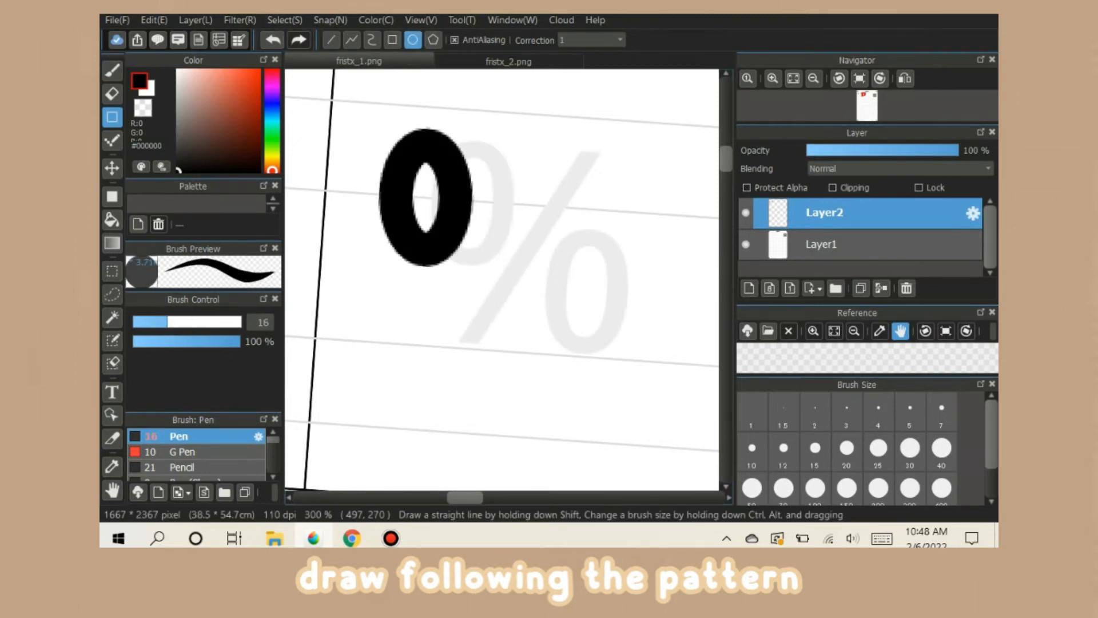
Step: Complete the percent sign with a straight diagonal line and an ellipse for its lower ring
{"action": "left_click", "coordinate": [331, 40]}
{"action": "left_click_drag", "start_coordinate": [576, 148], "coordinate": [436, 340]}
{"action": "left_click", "coordinate": [273, 40]}
{"action": "left_click_drag", "start_coordinate": [584, 237], "coordinate": [616, 343]}
{"action": "left_click", "coordinate": [413, 40]}
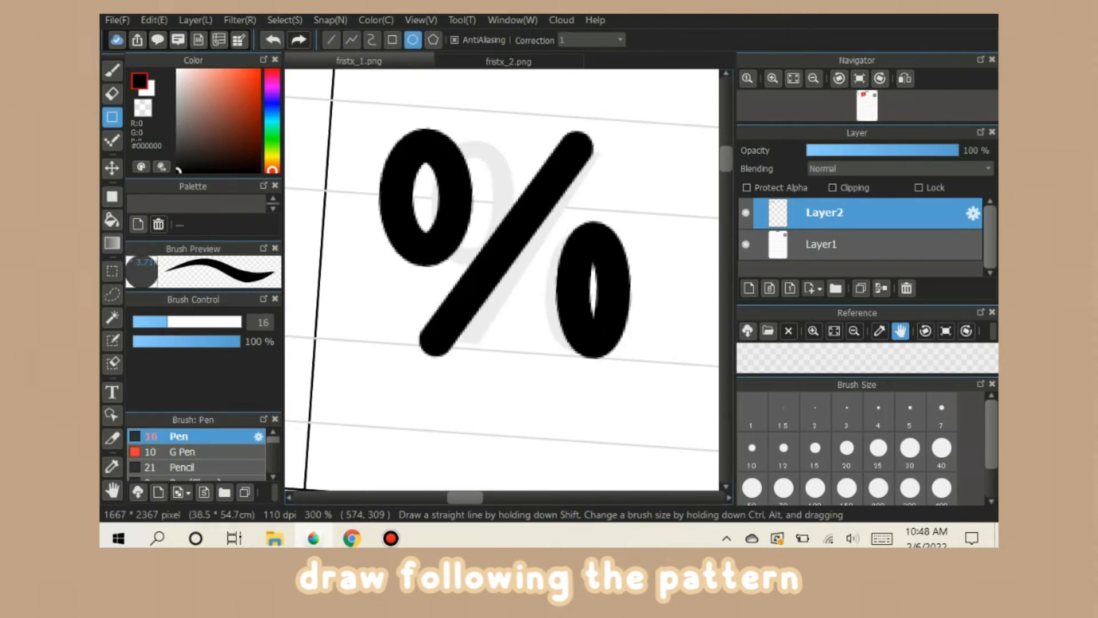
{"action": "left_click", "coordinate": [274, 40]}
{"action": "left_click_drag", "start_coordinate": [571, 238], "coordinate": [621, 346]}
Step: Trace the ampersand in its cell with the pen at size 19
{"action": "left_click_drag", "start_coordinate": [465, 498], "coordinate": [507, 498]}
{"action": "left_click", "coordinate": [112, 70]}
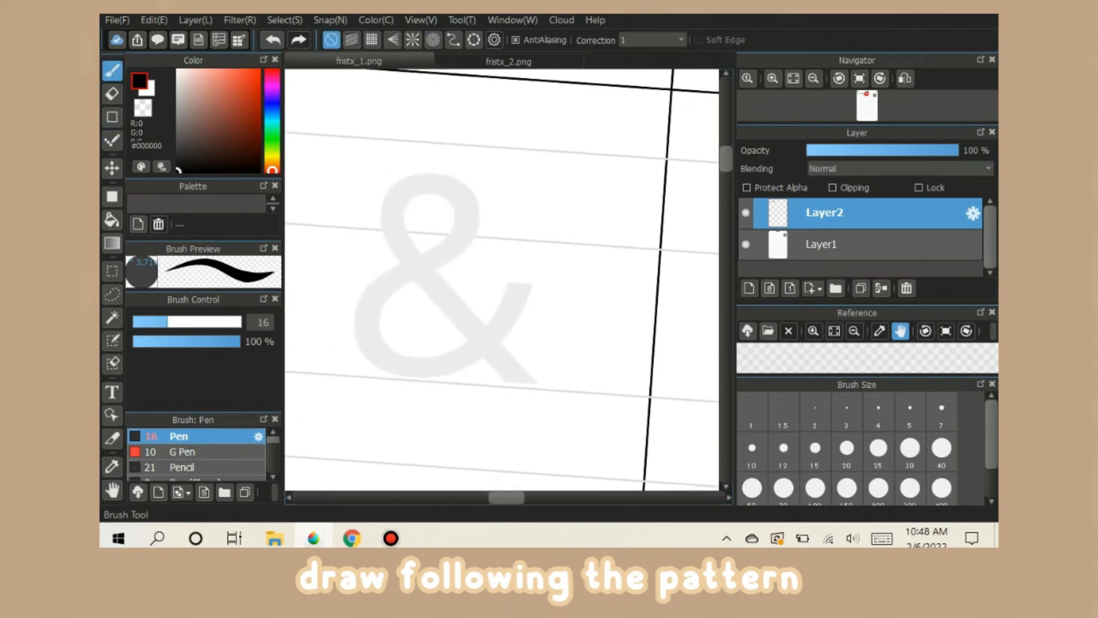
{"action": "left_click", "coordinate": [175, 321]}
{"action": "left_click_drag", "start_coordinate": [521, 374], "coordinate": [426, 273]}
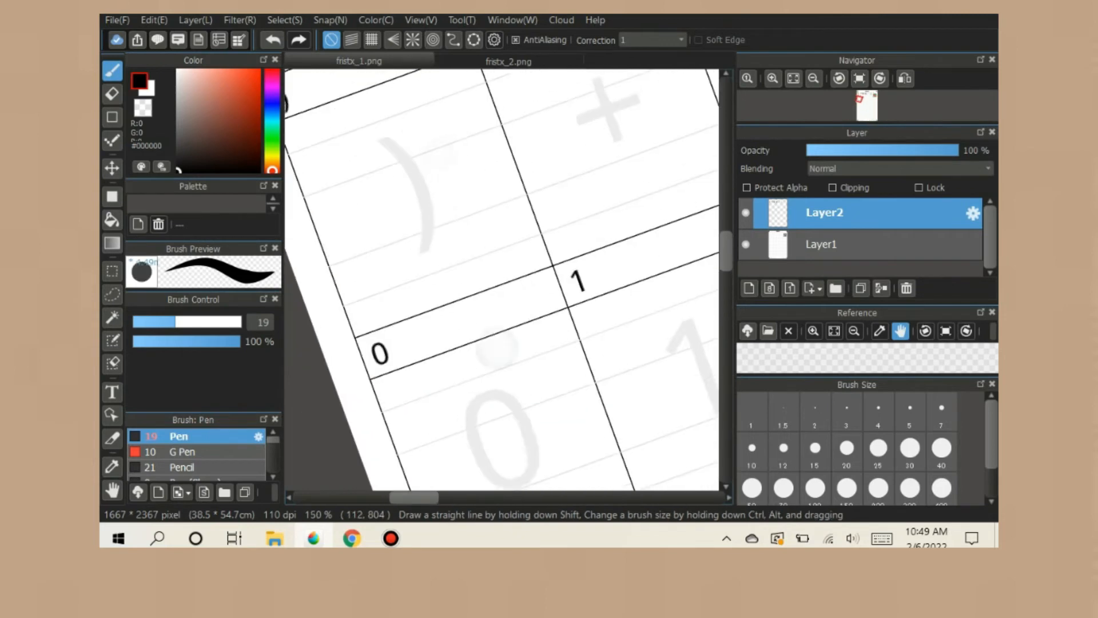
Step: Trace the closing parenthesis, plus, comma, hyphen, period and slash in their cells with the size 19 pen
{"action": "left_click_drag", "start_coordinate": [395, 154], "coordinate": [417, 266]}
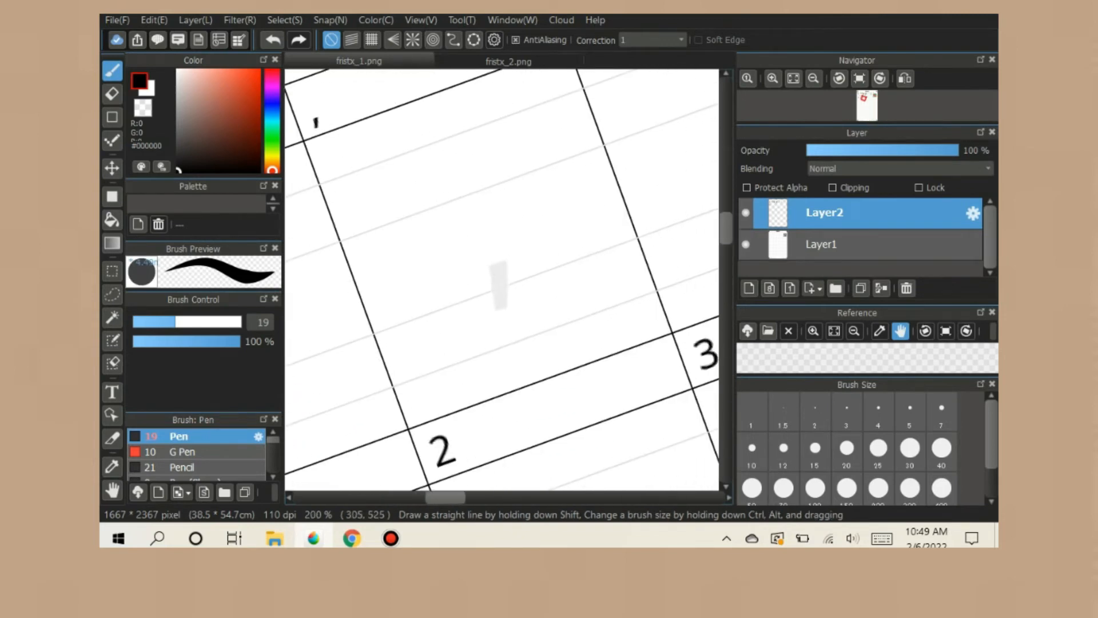
{"action": "left_click_drag", "start_coordinate": [490, 269], "coordinate": [490, 304]}
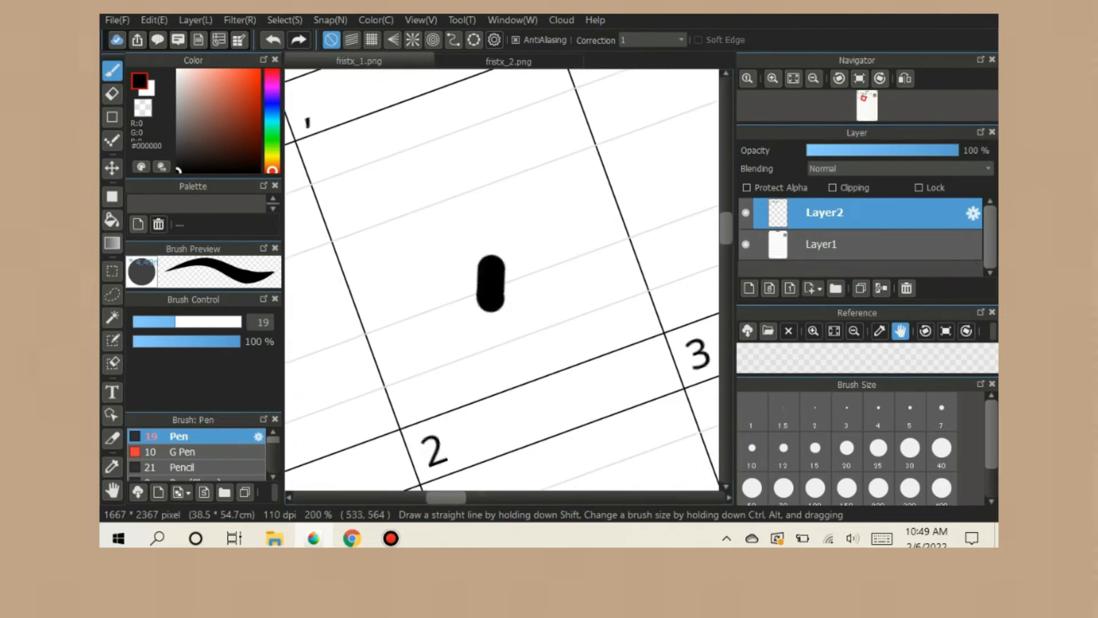
{"action": "left_click", "coordinate": [429, 151]}
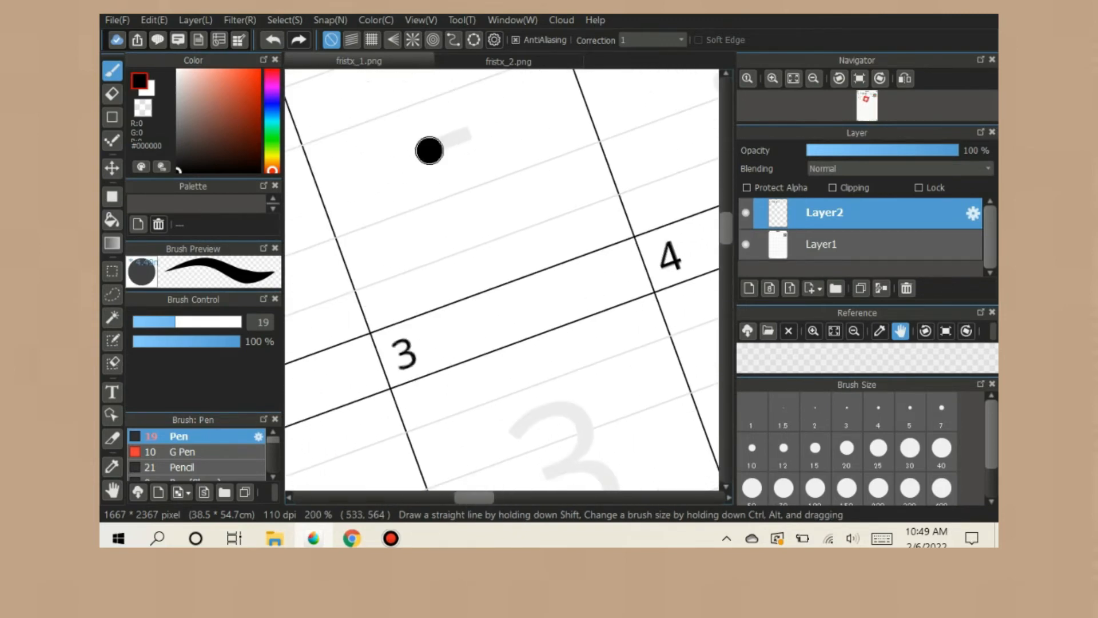
{"action": "left_click_drag", "start_coordinate": [429, 151], "coordinate": [466, 141]}
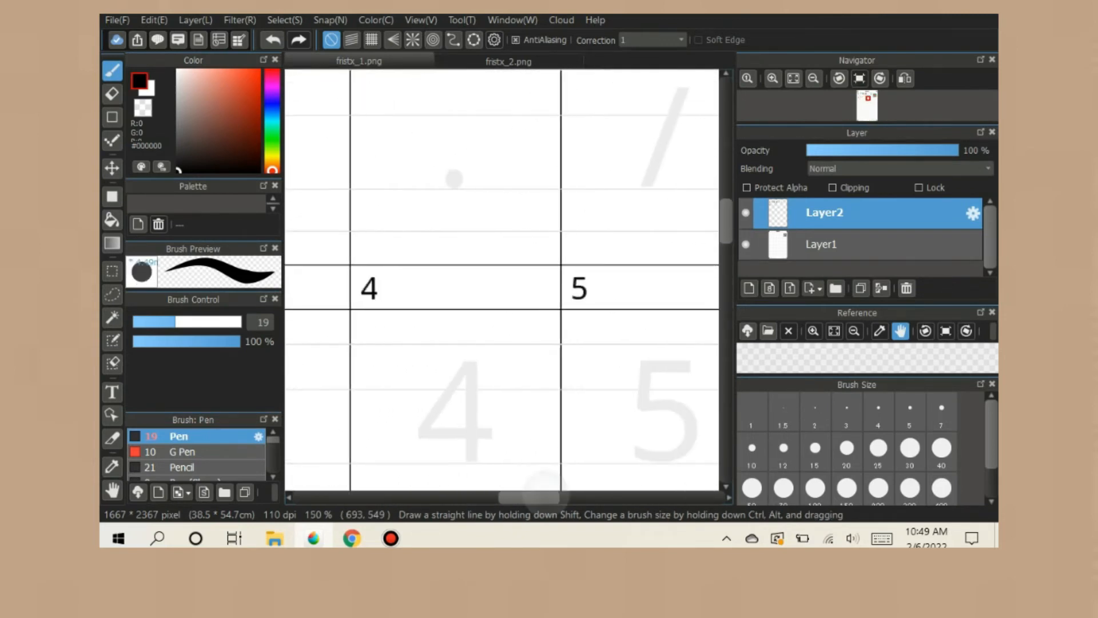
{"action": "left_click", "coordinate": [454, 181]}
{"action": "left_click_drag", "start_coordinate": [681, 93], "coordinate": [647, 183]}
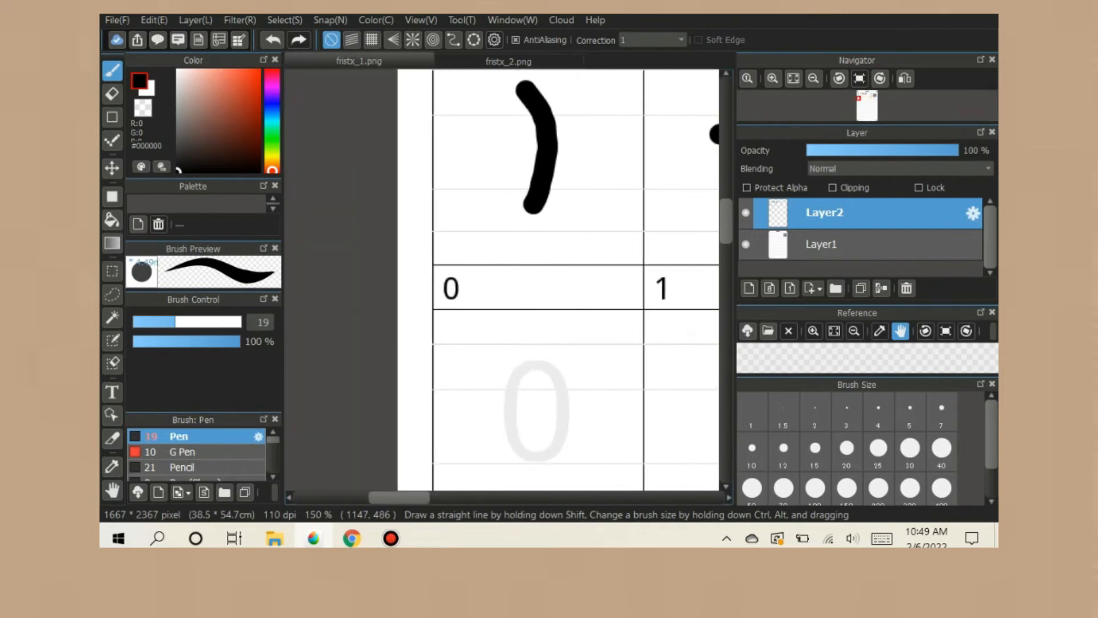
Step: Trace the digits 0 to 5 in their template cells with the size 19 pen
{"action": "left_click_drag", "start_coordinate": [538, 359], "coordinate": [535, 364]}
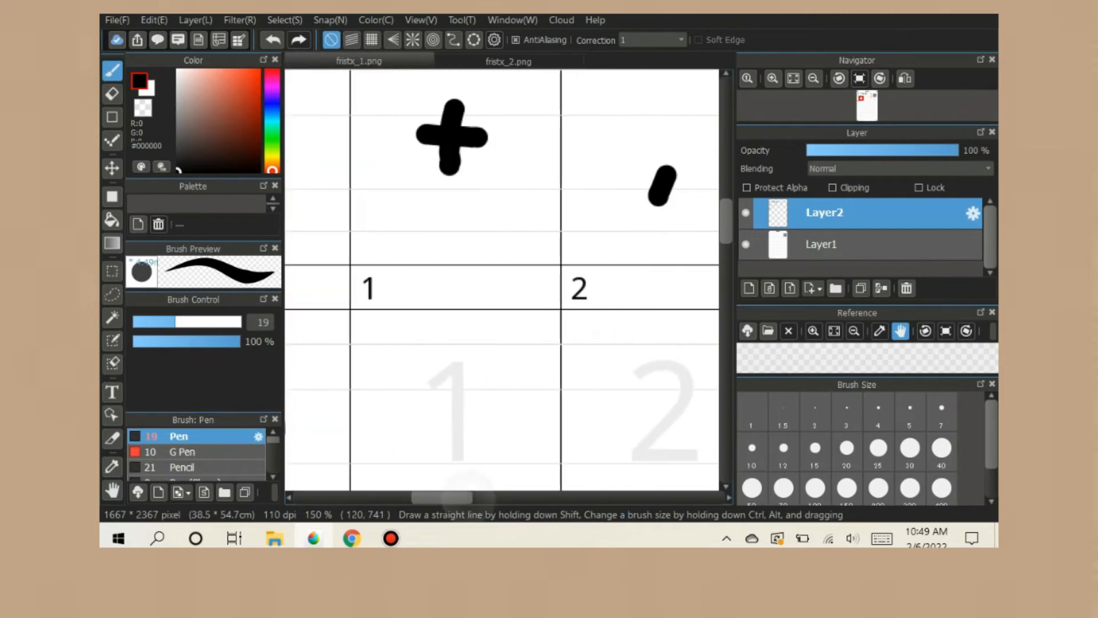
{"action": "left_click_drag", "start_coordinate": [435, 393], "coordinate": [455, 456]}
{"action": "mouse_move", "coordinate": [638, 372]}
{"action": "left_mouse_down"}
{"action": "mouse_move", "coordinate": [659, 361]}
{"action": "mouse_move", "coordinate": [687, 457]}
{"action": "left_mouse_up"}
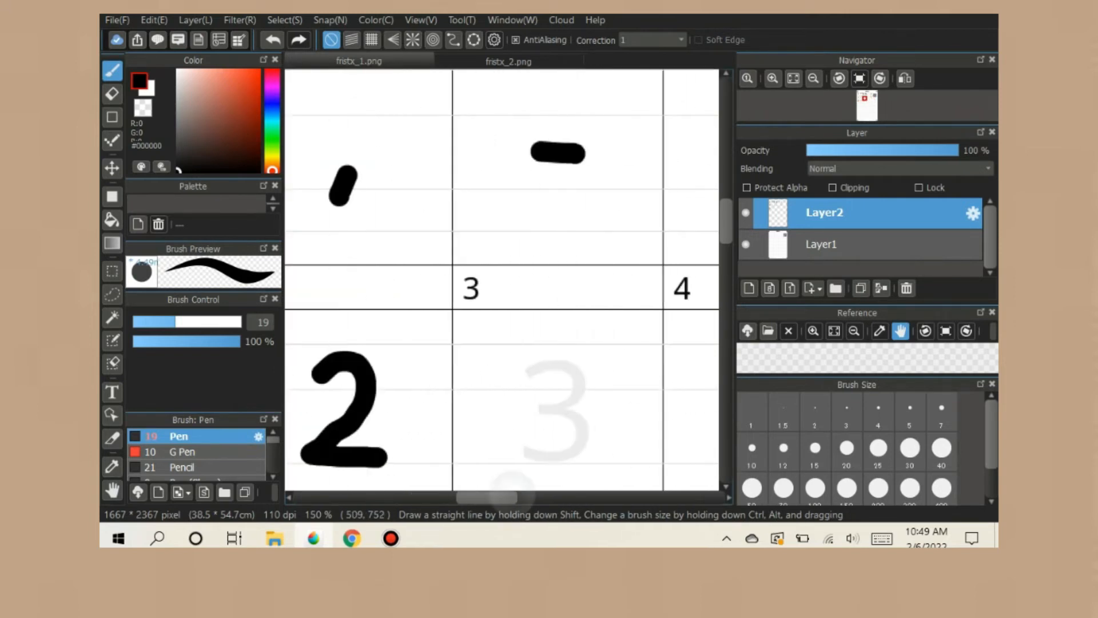
{"action": "left_click_drag", "start_coordinate": [519, 367], "coordinate": [521, 462]}
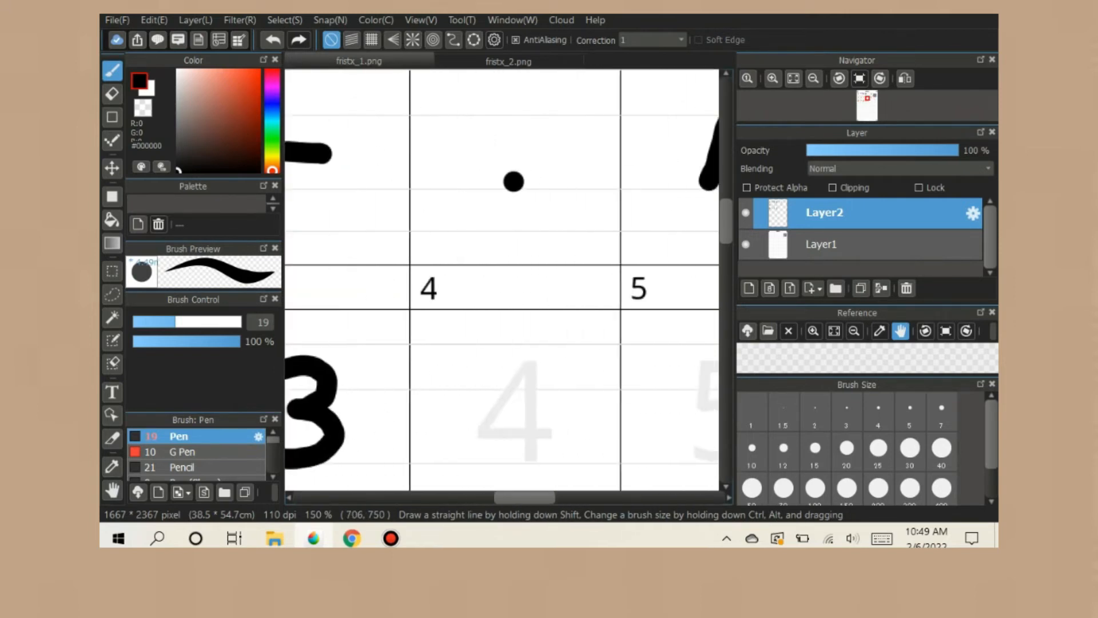
{"action": "left_click_drag", "start_coordinate": [530, 364], "coordinate": [541, 431]}
{"action": "left_click_drag", "start_coordinate": [529, 368], "coordinate": [529, 461]}
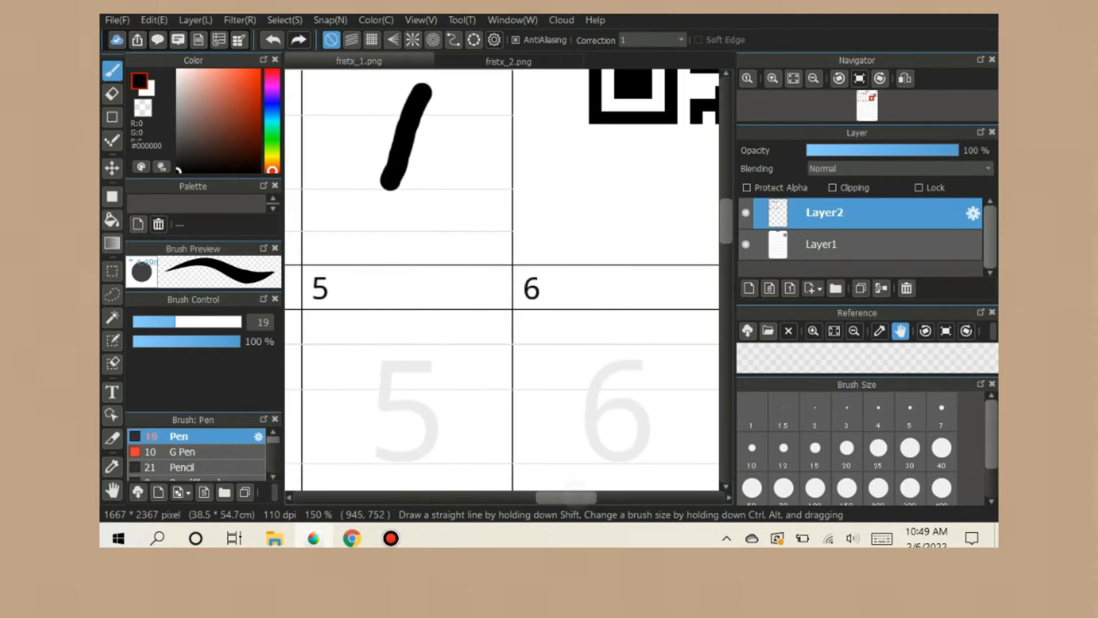
{"action": "left_click_drag", "start_coordinate": [390, 362], "coordinate": [379, 452]}
{"action": "left_click_drag", "start_coordinate": [384, 359], "coordinate": [440, 356]}
Step: Export the completed first template page to the Pictures folder as a transparent PNG named tmolt
{"action": "key", "text": "alt+f"}
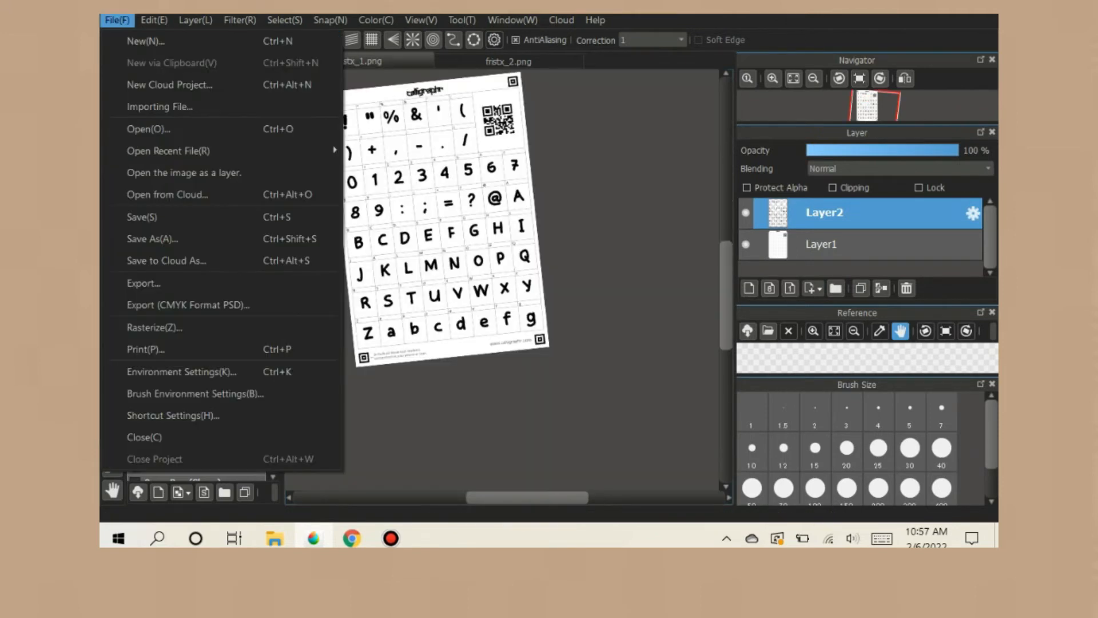
{"action": "left_click", "coordinate": [146, 283]}
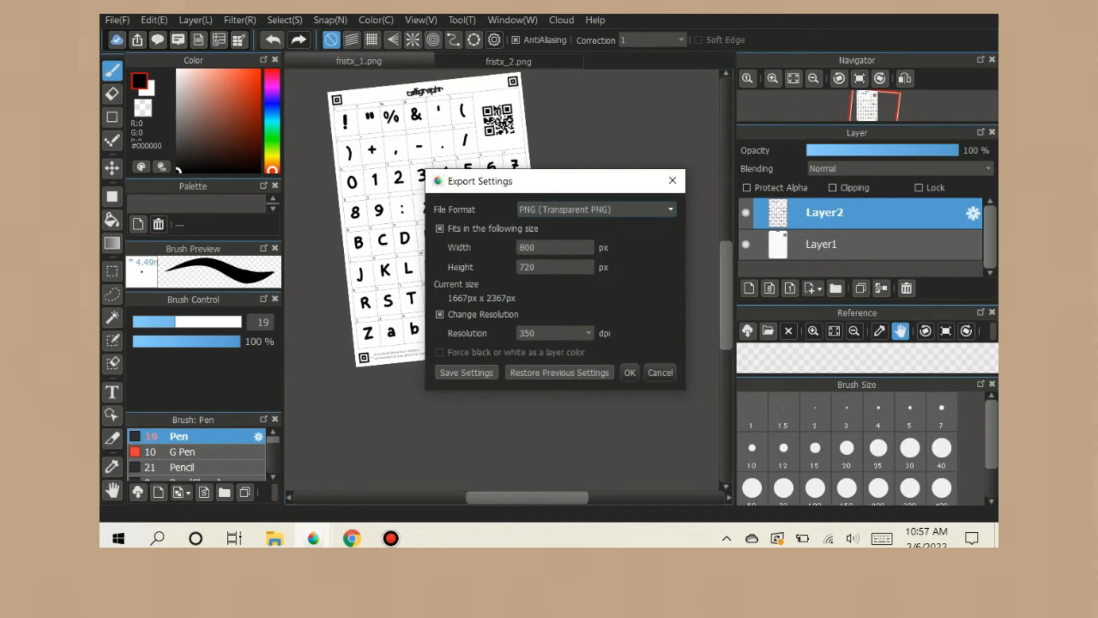
{"action": "left_click", "coordinate": [630, 372]}
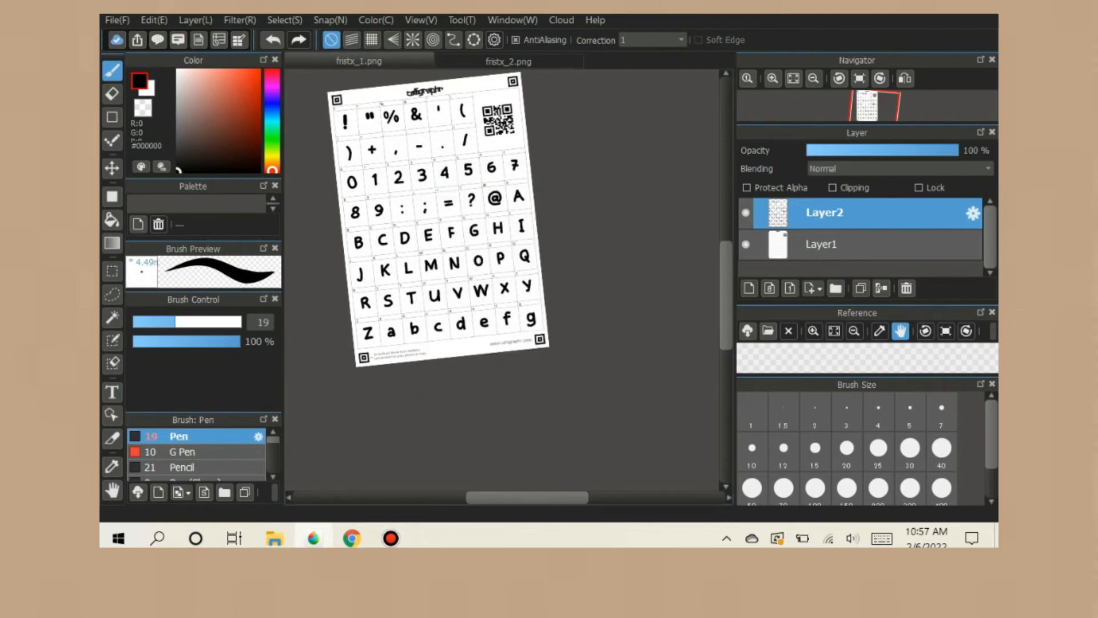
{"action": "type", "text": "t"}
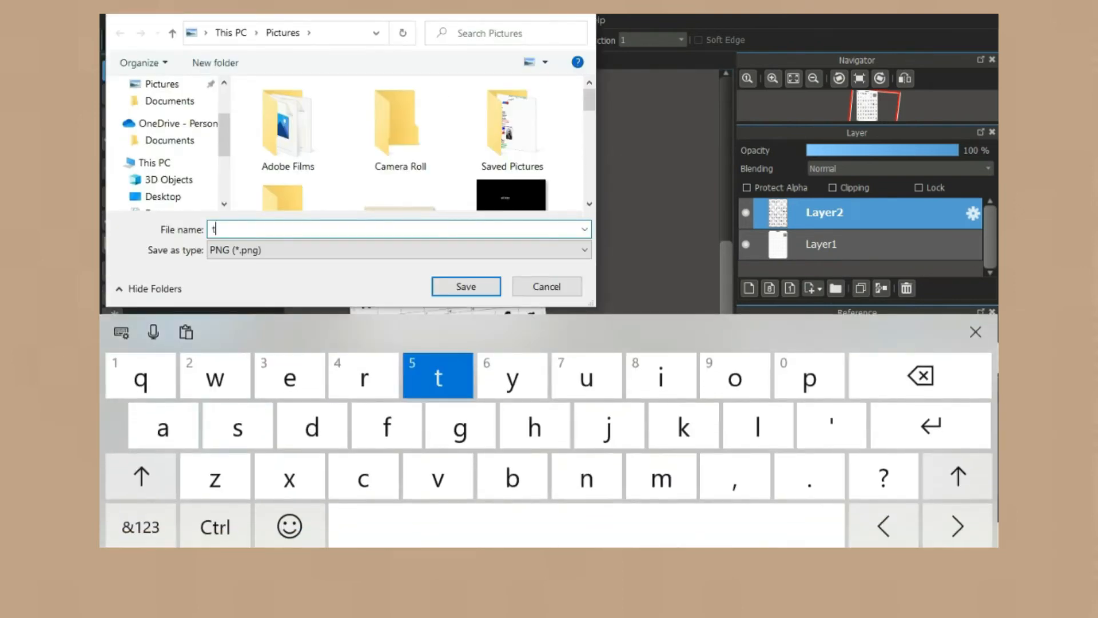
{"action": "type", "text": "molt"}
{"action": "key", "text": "Return"}
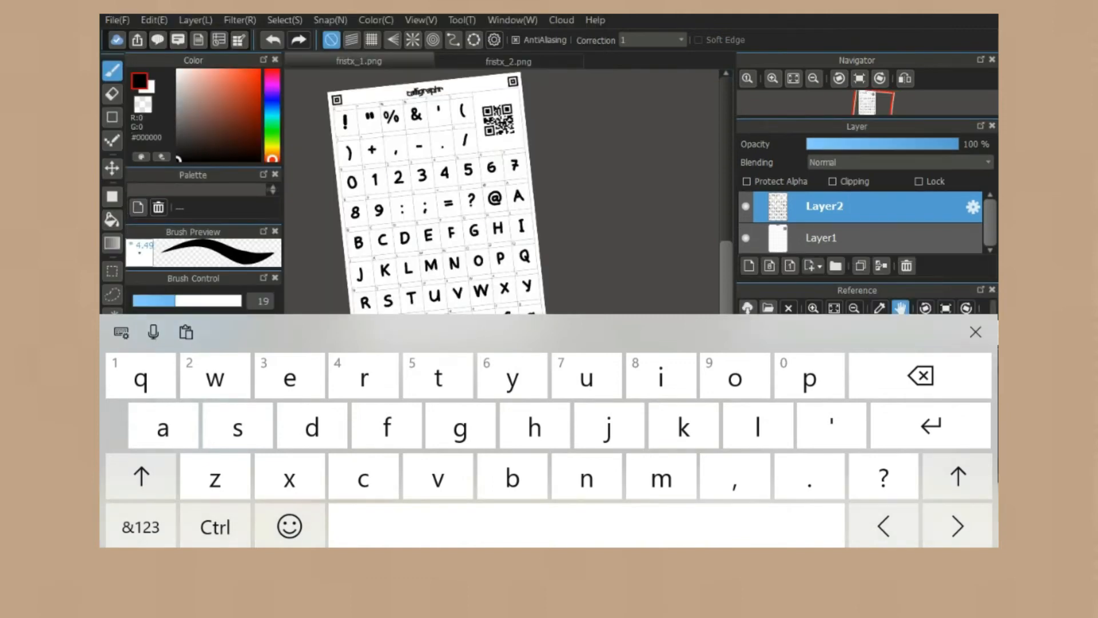
Step: Export the second template page, frstx_2.png, to the Pictures folder as a PNG named tnj
{"action": "left_click", "coordinate": [117, 20]}
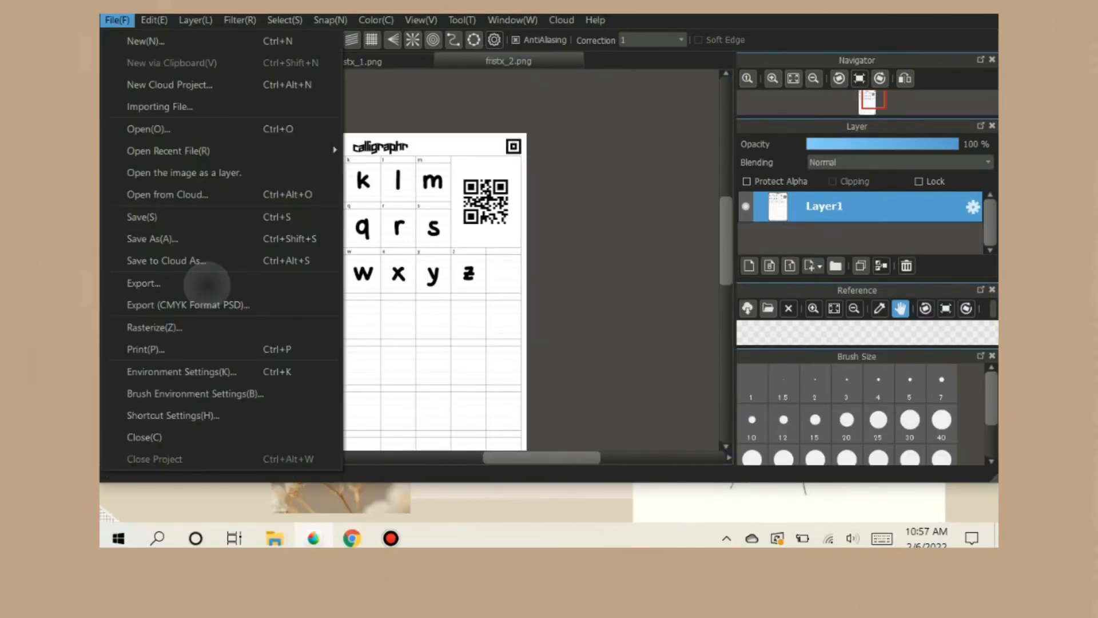
{"action": "left_click", "coordinate": [206, 282]}
{"action": "left_click", "coordinate": [630, 373]}
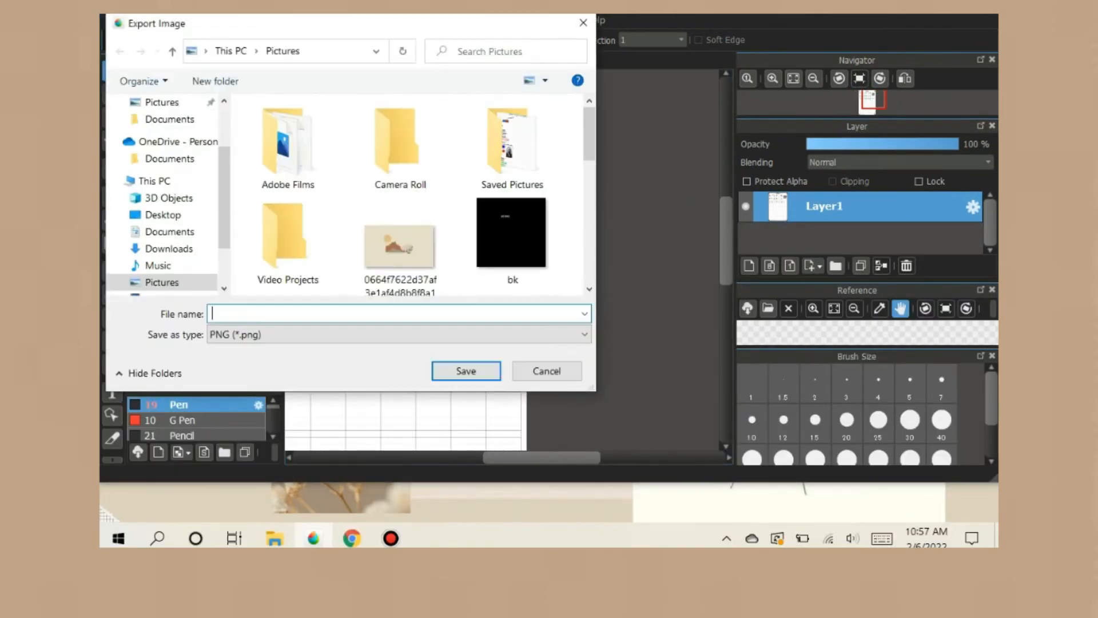
{"action": "type", "text": "tnj"}
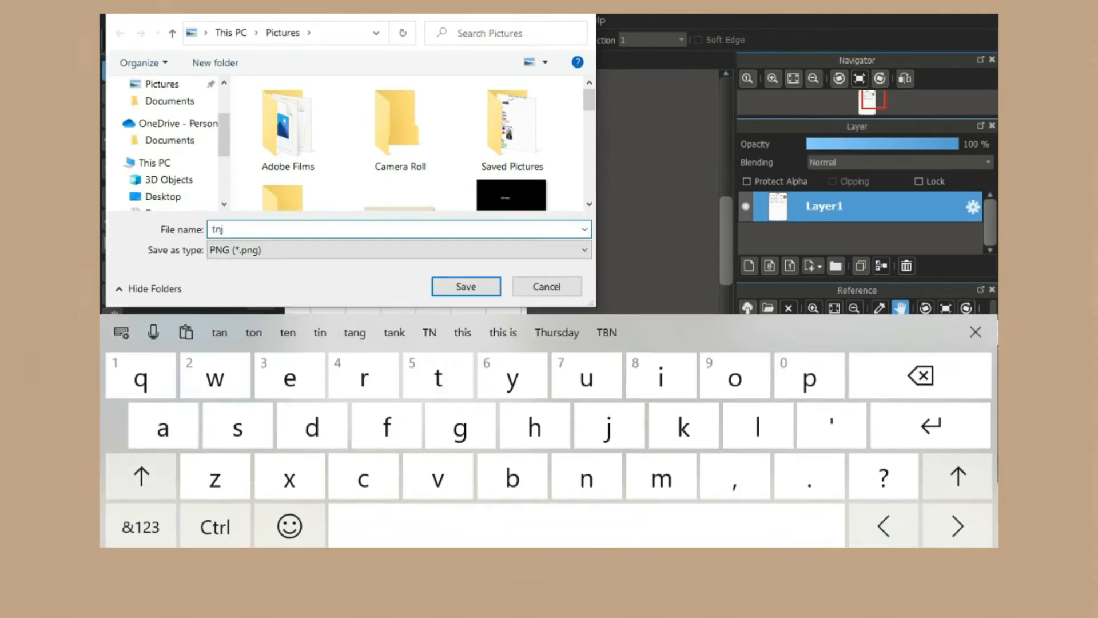
{"action": "key", "text": "Return"}
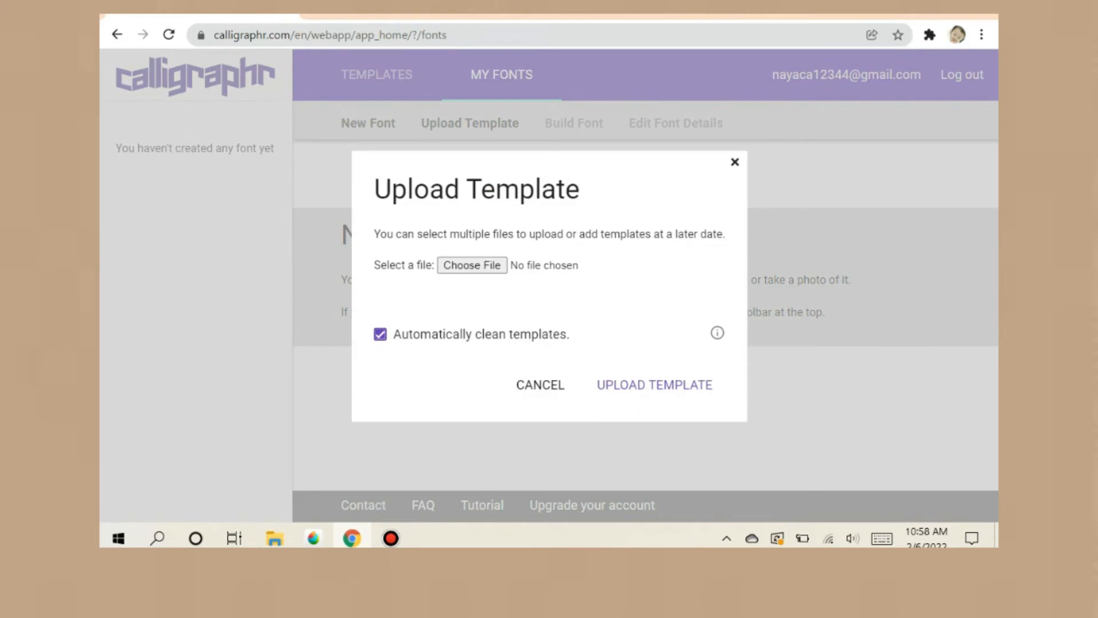
Step: In Calligraphr in the browser, choose font2.jpg and fontku.jpg as template files and upload them with automatic cleaning enabled
{"action": "left_click", "coordinate": [473, 265]}
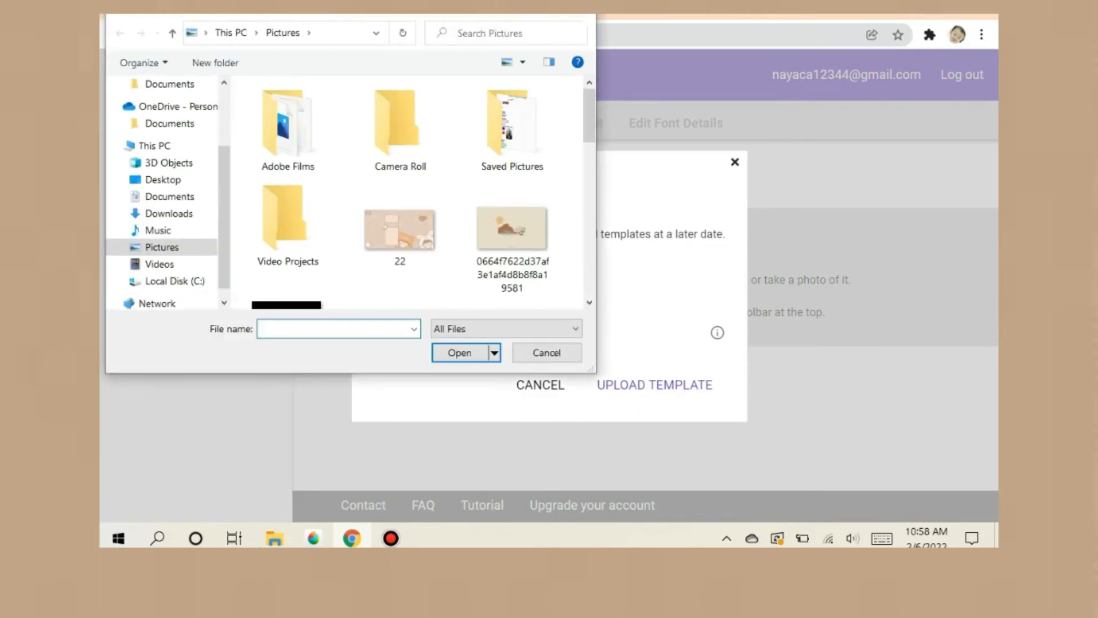
{"action": "scroll", "coordinate": [412, 192], "scroll_direction": "down", "scroll_amount": 5}
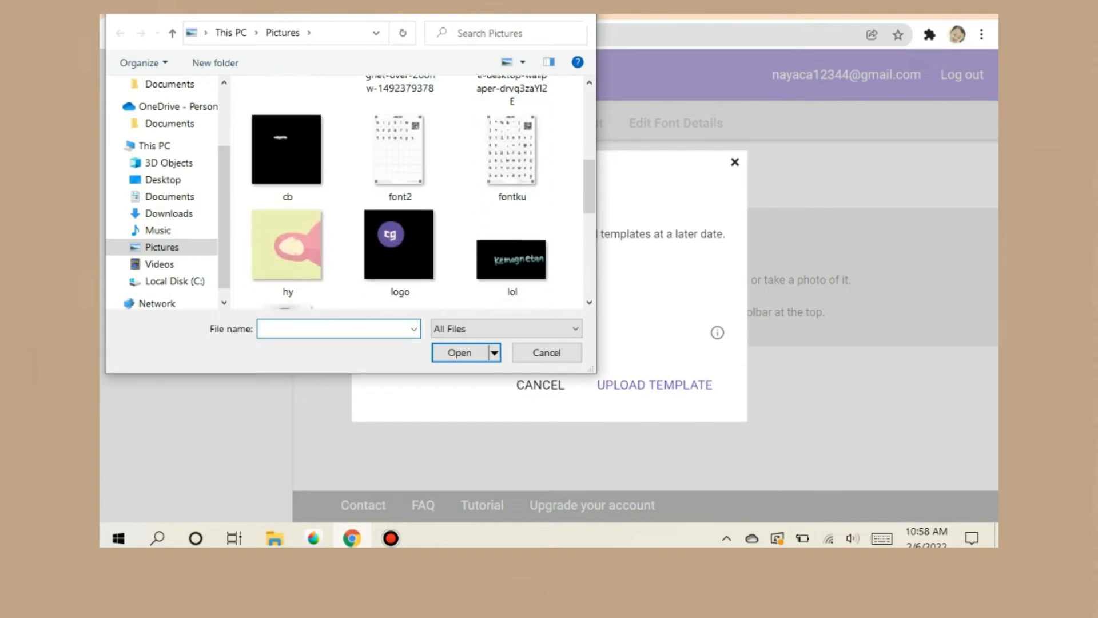
{"action": "scroll", "coordinate": [412, 192], "scroll_direction": "down", "scroll_amount": 5}
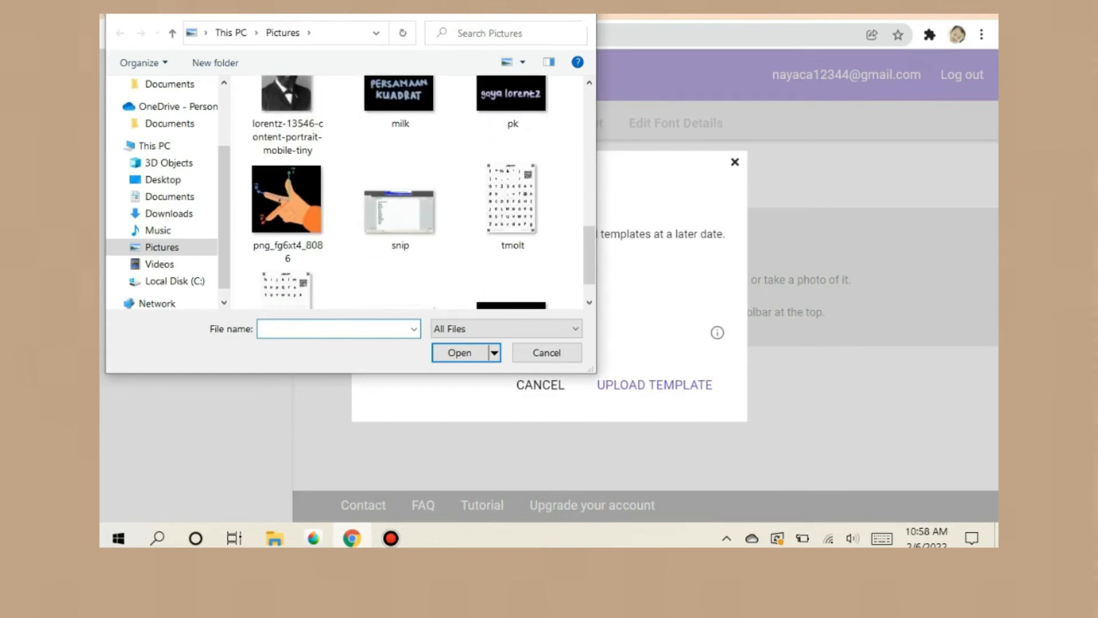
{"action": "scroll", "coordinate": [412, 192], "scroll_direction": "down", "scroll_amount": 2}
{"action": "left_click", "coordinate": [511, 149]}
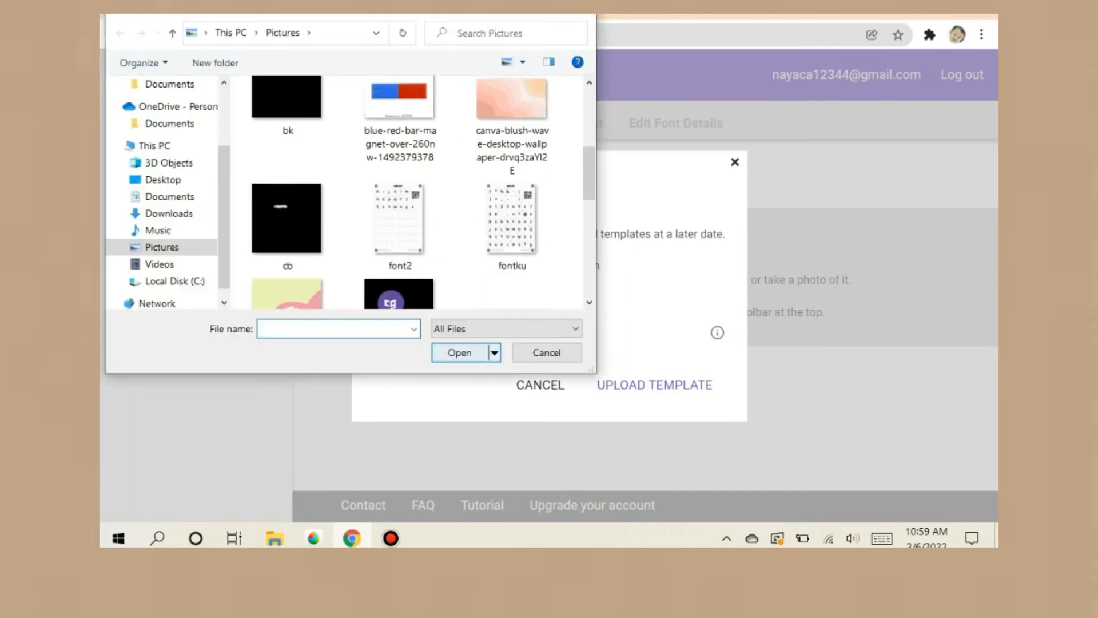
{"action": "left_click", "coordinate": [395, 211]}
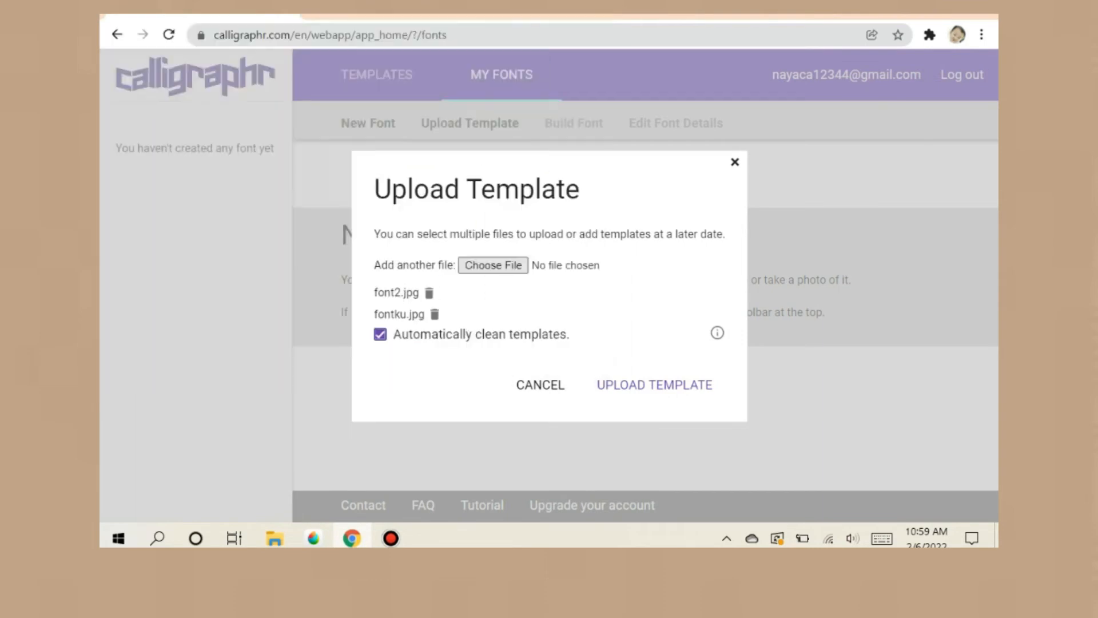
{"action": "left_click", "coordinate": [655, 385]}
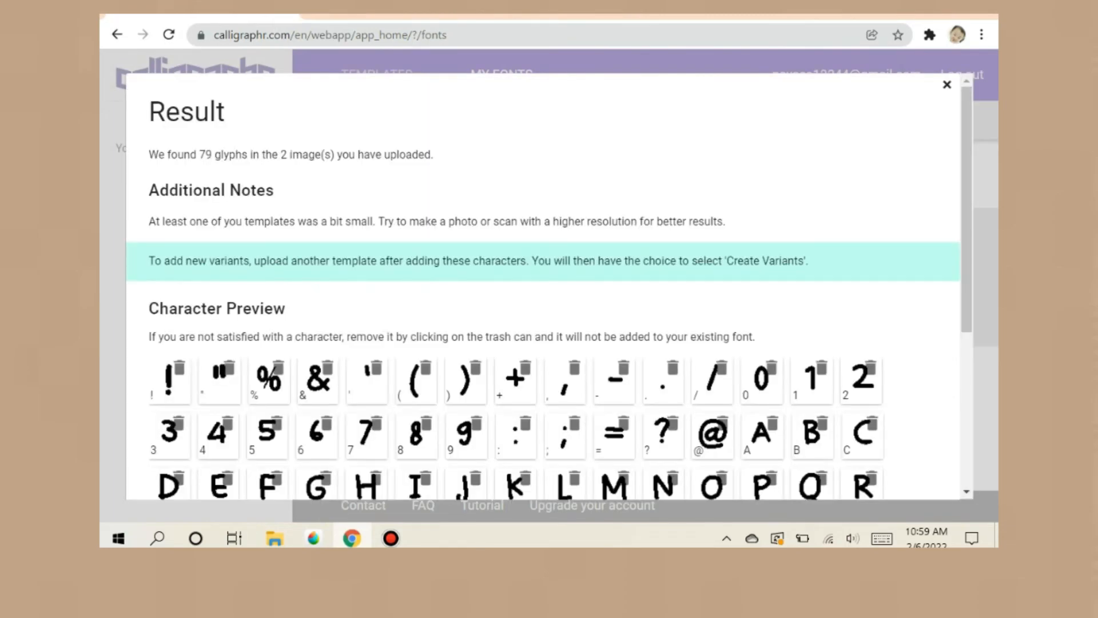
Step: Review the character preview of the uploaded templates and add all the characters to the font
{"action": "scroll", "coordinate": [543, 286], "scroll_direction": "down", "scroll_amount": 5}
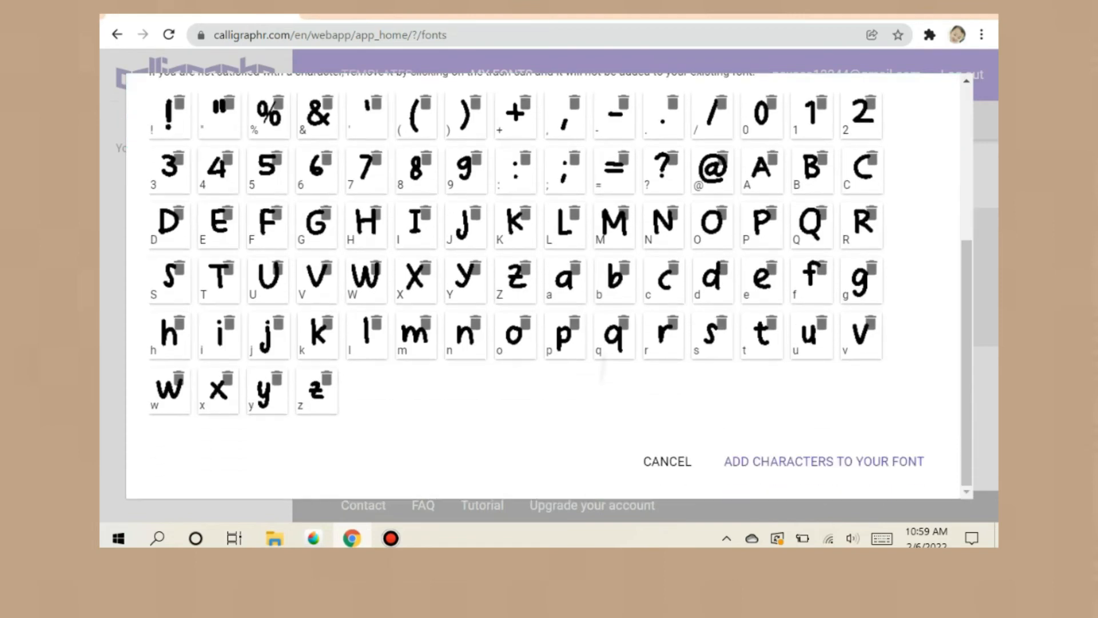
{"action": "scroll", "coordinate": [601, 372], "scroll_direction": "up", "scroll_amount": 3}
{"action": "scroll", "coordinate": [602, 372], "scroll_direction": "down", "scroll_amount": 3}
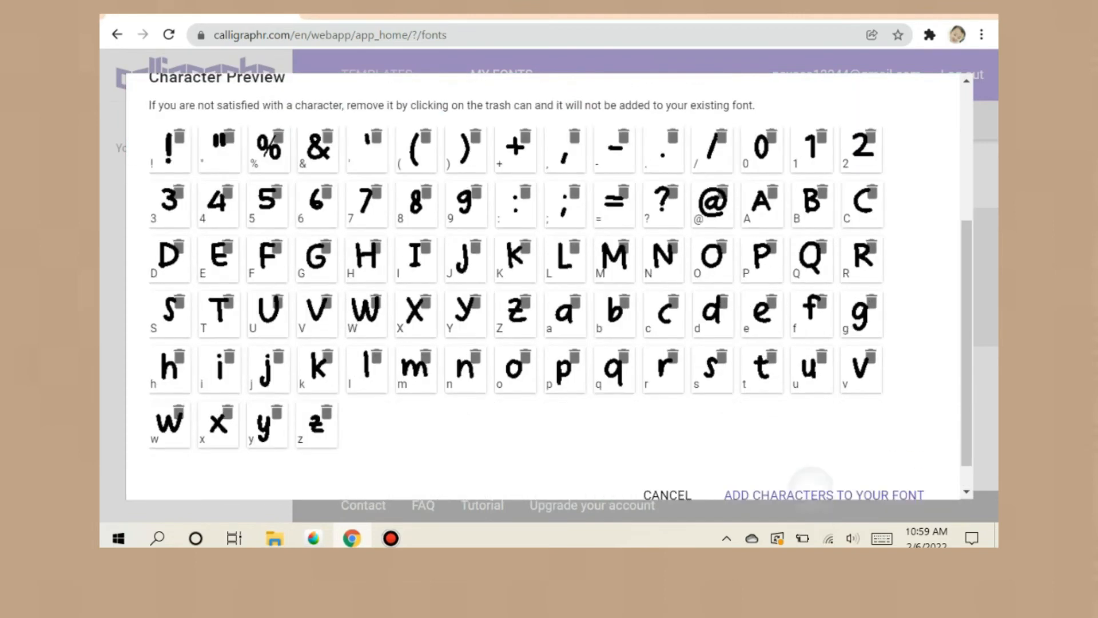
{"action": "left_click", "coordinate": [812, 486]}
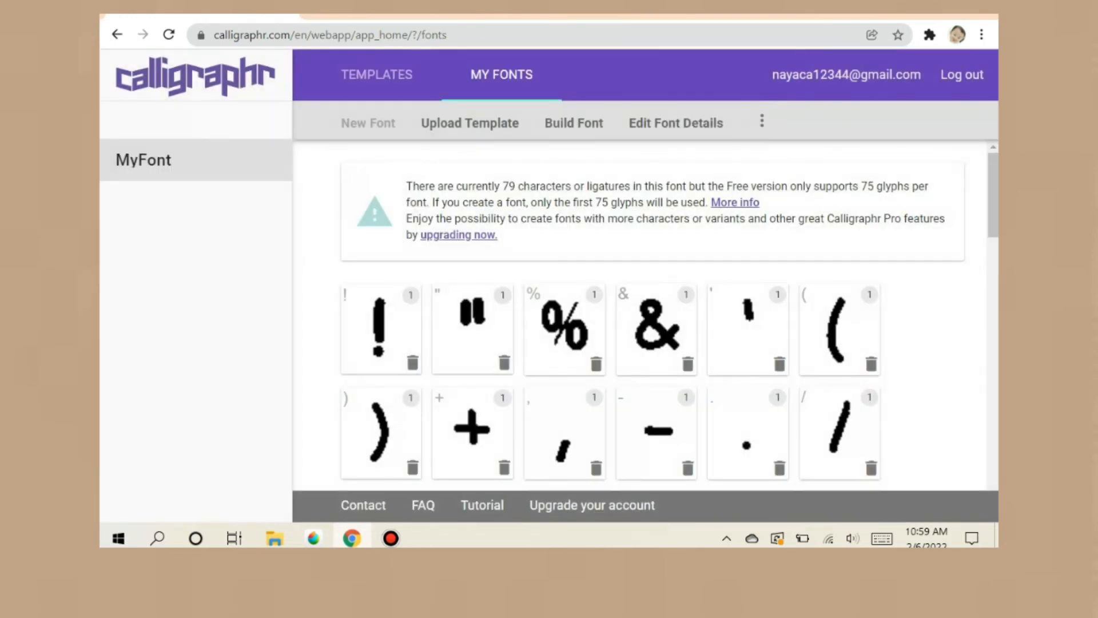
Step: Open the baseline and size adjustment for MyFont and adjust characters up to capital Q, setting Q to baseline -2% and size 85%
{"action": "left_click", "coordinate": [762, 121]}
{"action": "left_click", "coordinate": [723, 236]}
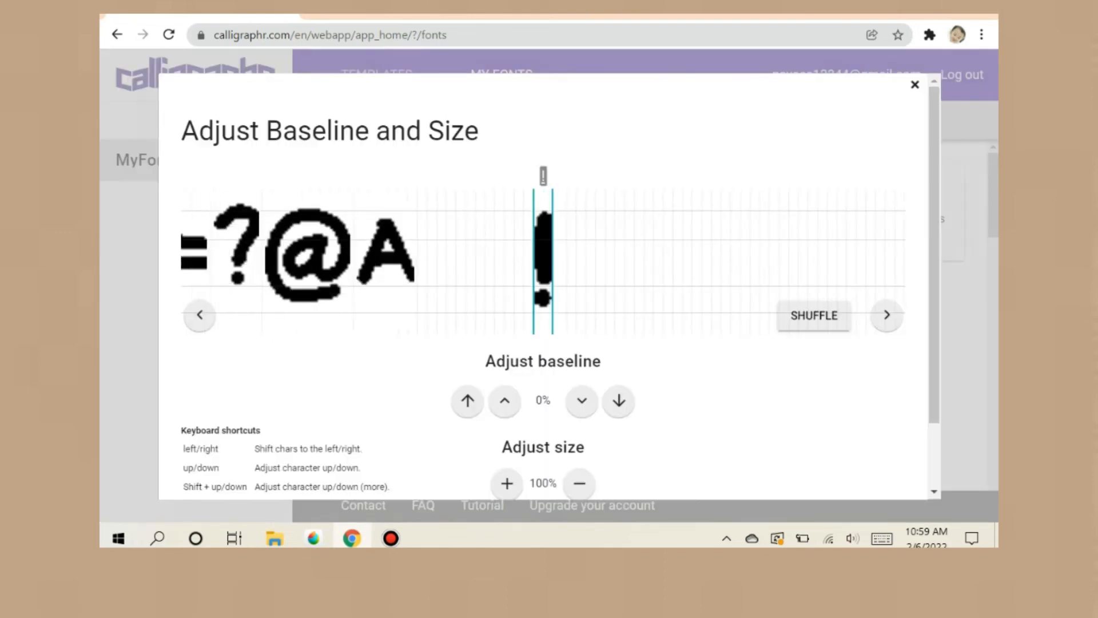
{"action": "key", "text": "Right"}
{"action": "key", "text": "Right"}
{"action": "key", "text": "Right"}
{"action": "key", "text": "Right"}
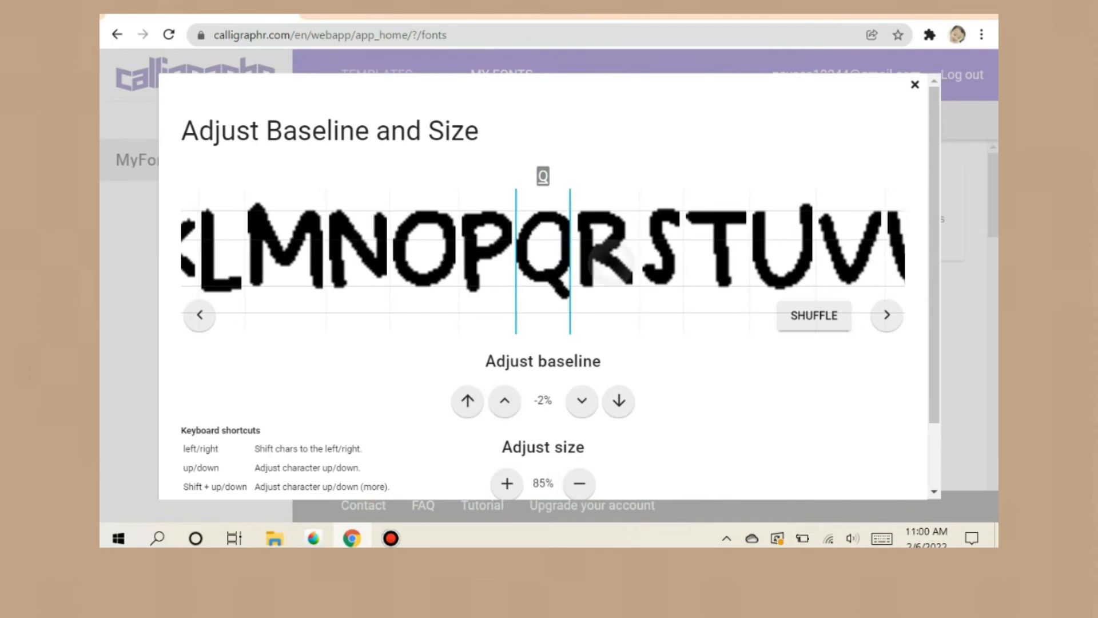
Step: Work through the capitals from R to Y, setting U's size to 90% and Y's size to 95%
{"action": "key", "text": "Right"}
{"action": "key", "text": "Right"}
{"action": "key", "text": "Right"}
{"action": "key", "text": "Right"}
{"action": "key", "text": "Right"}
{"action": "key", "text": "Right"}
{"action": "key", "text": "Right"}
{"action": "key", "text": "Right"}
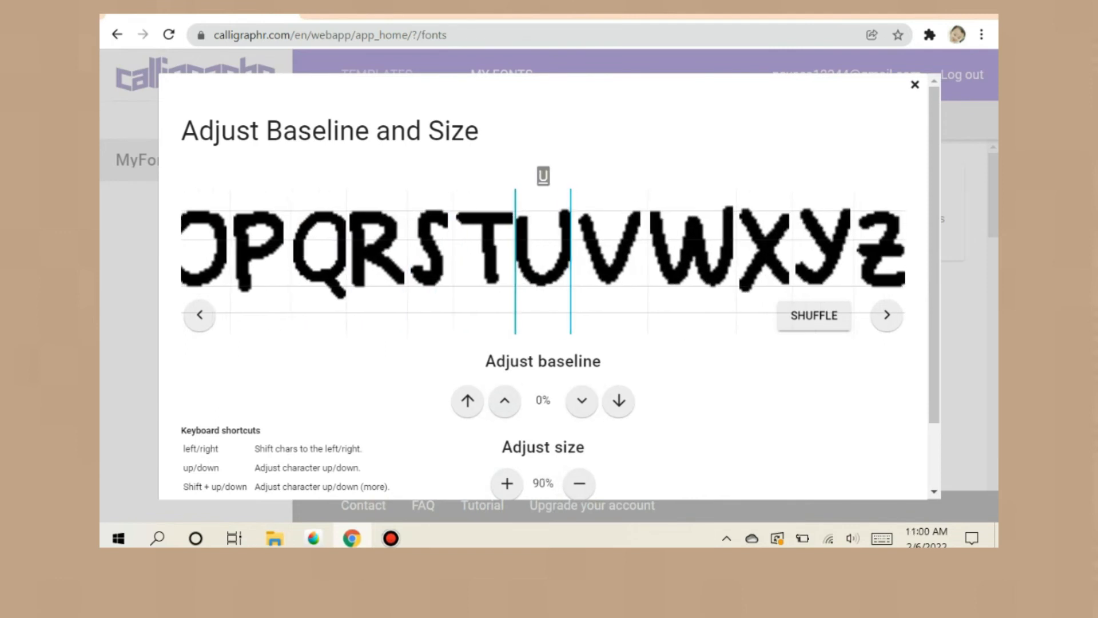
{"action": "key", "text": "Right"}
{"action": "key", "text": "Right"}
{"action": "key", "text": "Right"}
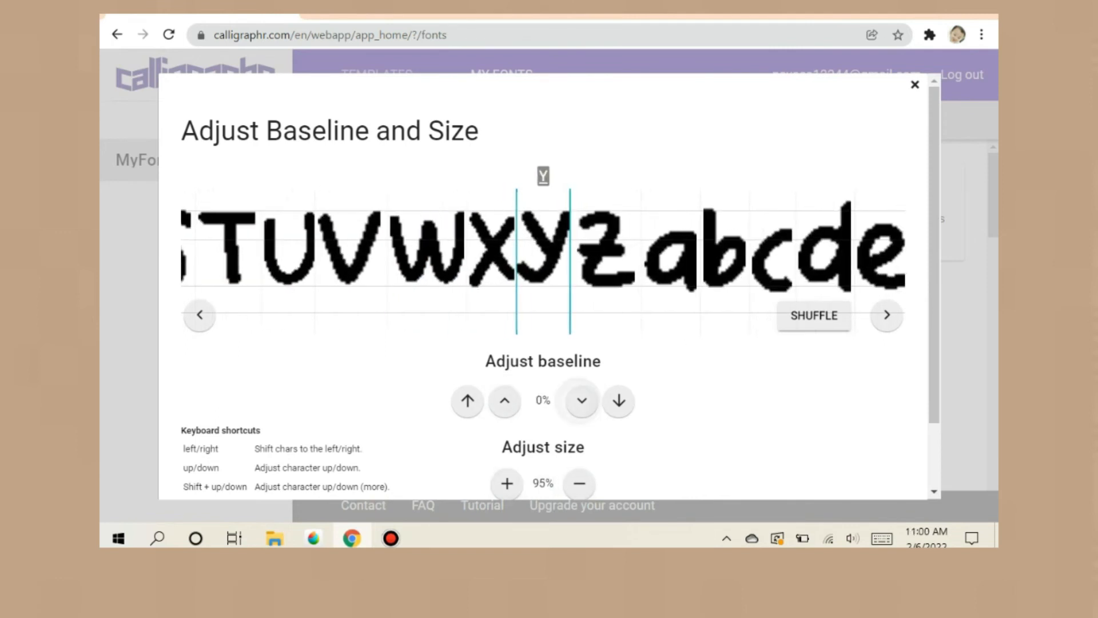
Step: Work through the lowercase letters up to k, raising g and j and setting k's baseline to -3%
{"action": "key", "text": "Right"}
{"action": "key", "text": "Right"}
{"action": "key", "text": "Right"}
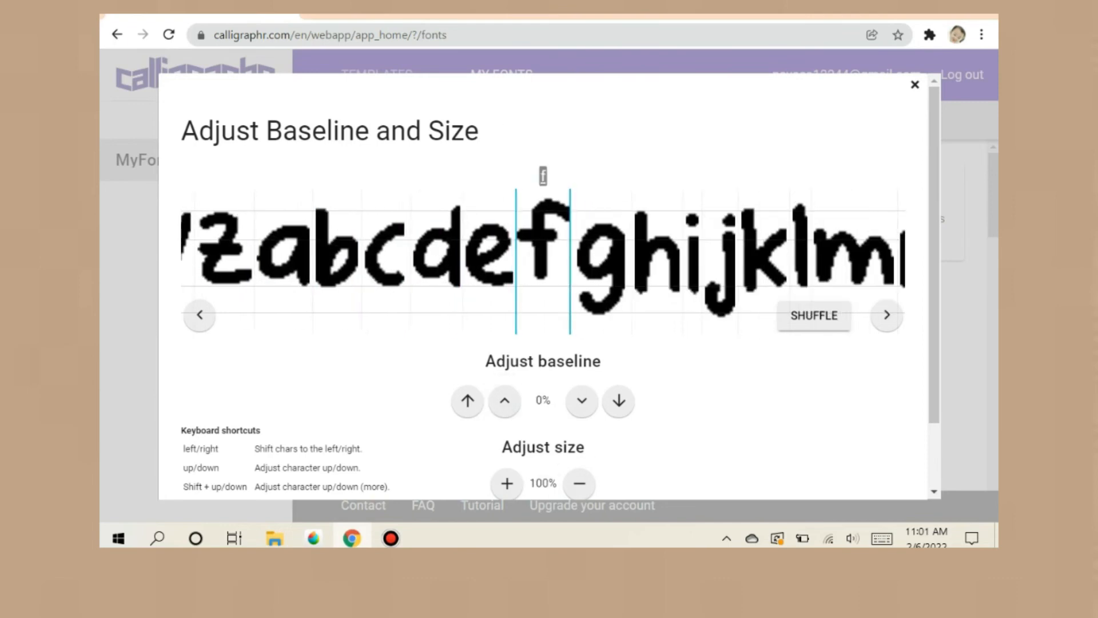
{"action": "key", "text": "Right"}
{"action": "key", "text": "Right"}
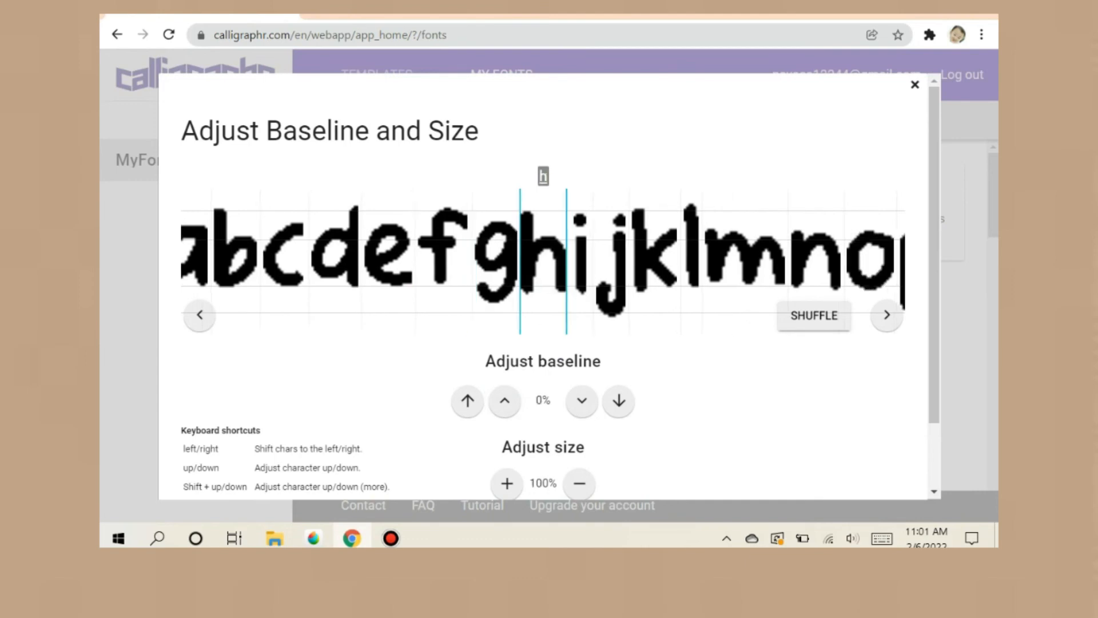
{"action": "key", "text": "Right"}
{"action": "key", "text": "Right"}
{"action": "key", "text": "Up"}
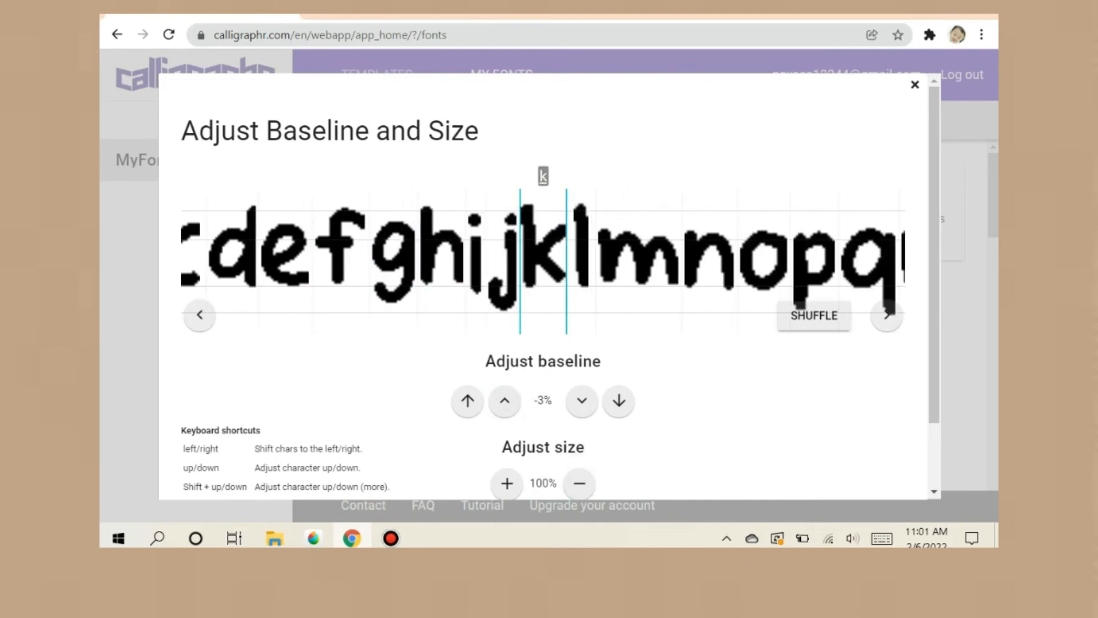
Step: Continue through the remaining lowercase letters to z, setting z's size to 110%
{"action": "key", "text": "Right"}
{"action": "key", "text": "Right"}
{"action": "key", "text": "Right"}
{"action": "key", "text": "Right"}
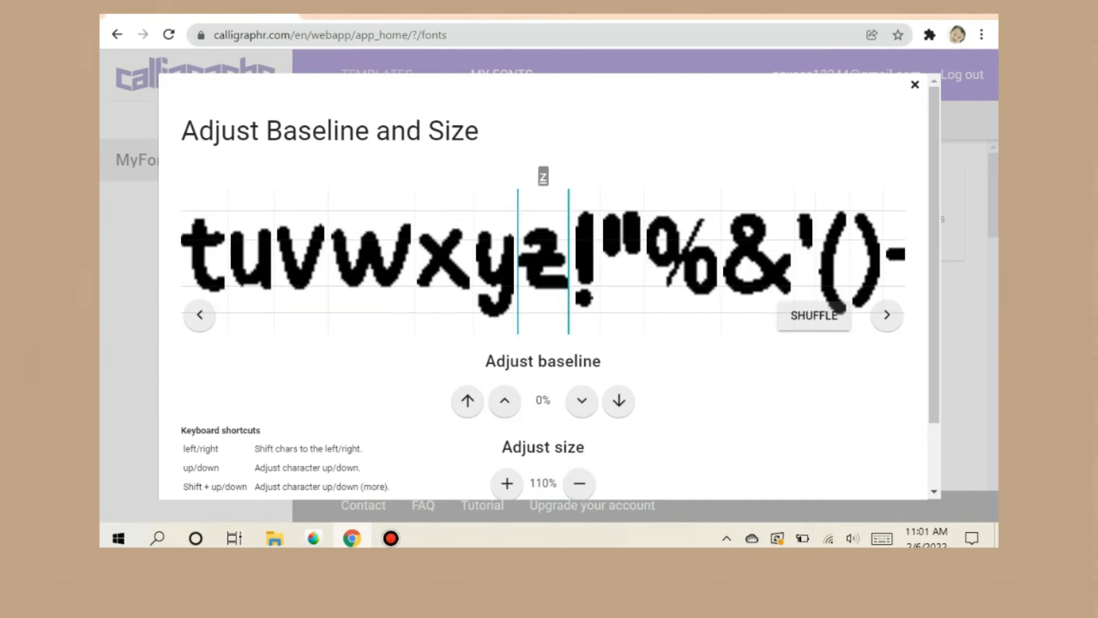
Step: Finish the baseline and size adjustment and look over MyFont's characters down to lowercase z
{"action": "key", "text": "Escape"}
{"action": "scroll", "coordinate": [641, 315], "scroll_direction": "down", "scroll_amount": 10}
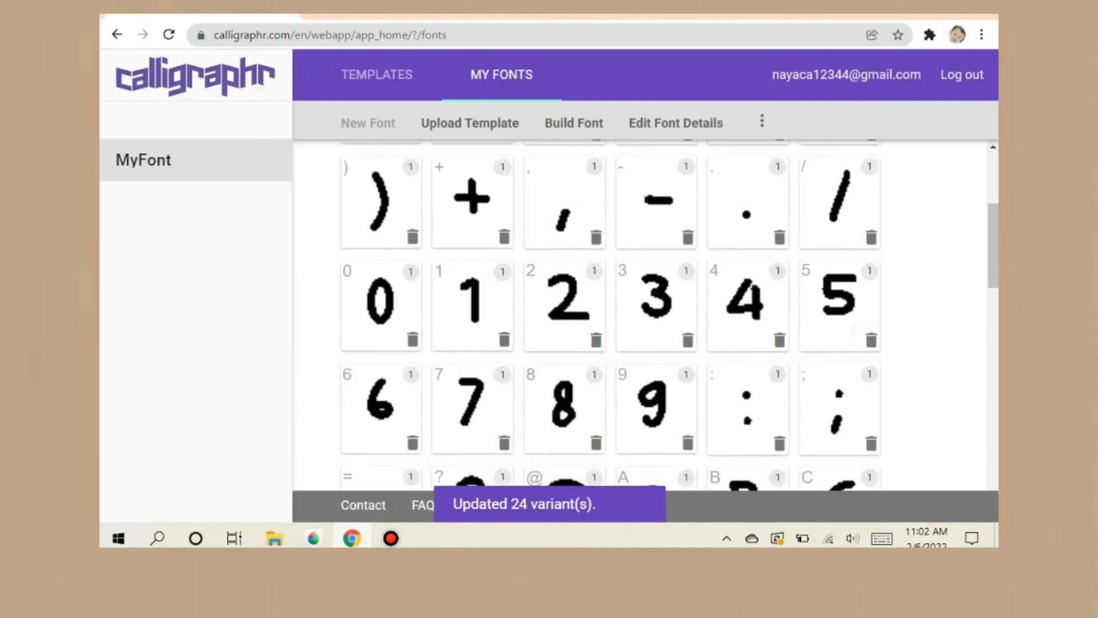
{"action": "scroll", "coordinate": [641, 315], "scroll_direction": "down", "scroll_amount": 5}
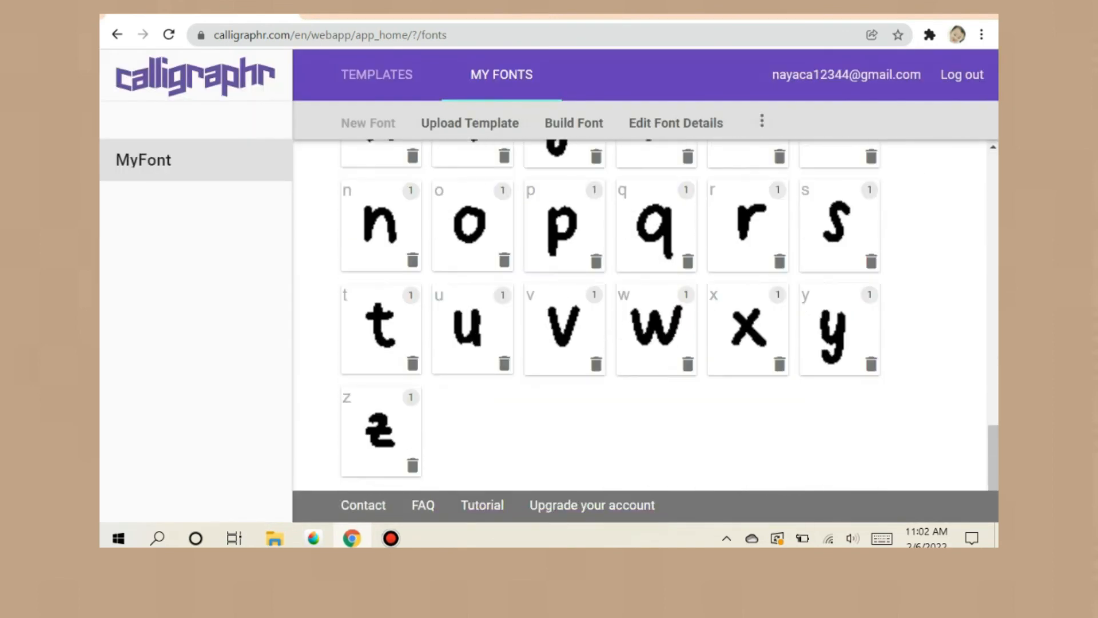
Step: Start building the font and shorten its name to Frisfont
{"action": "left_click", "coordinate": [574, 123]}
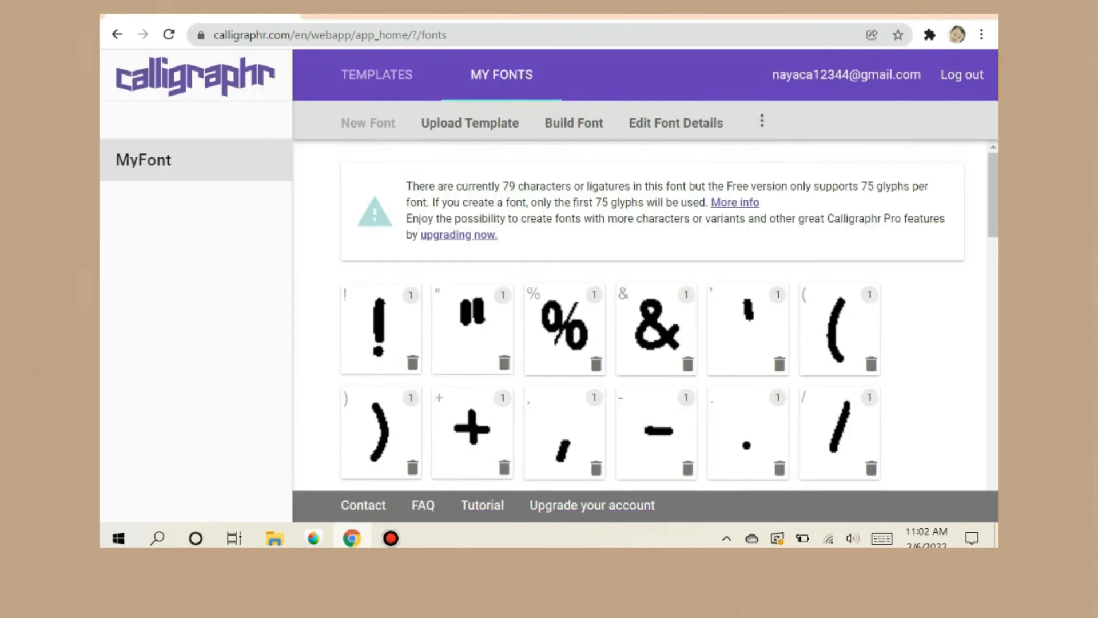
{"action": "left_click", "coordinate": [472, 267]}
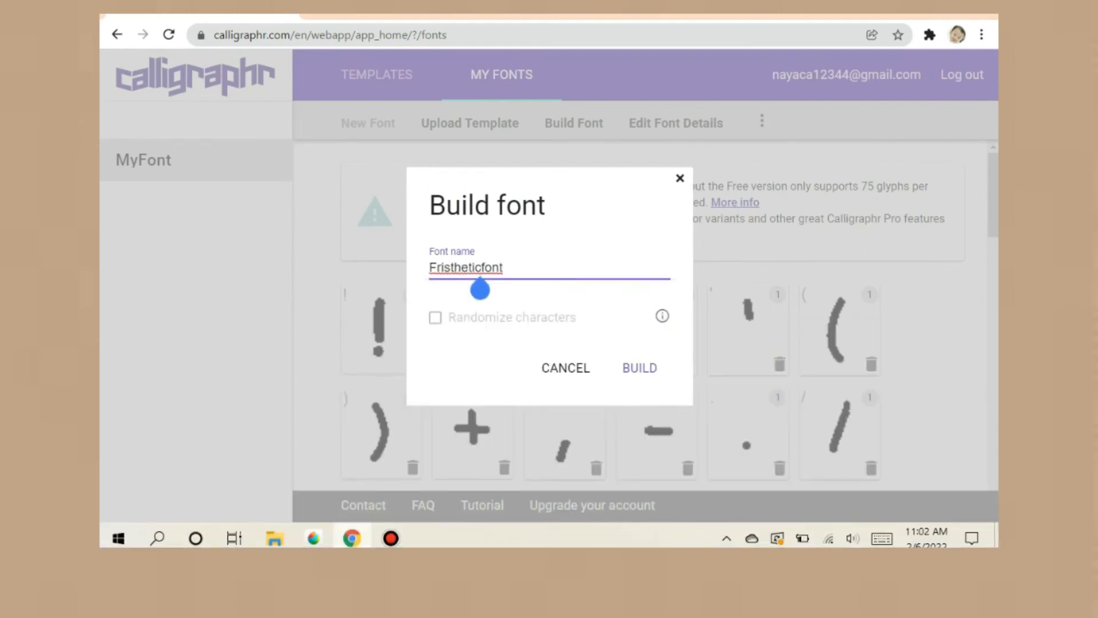
{"action": "left_click_drag", "start_coordinate": [480, 290], "coordinate": [480, 290]}
{"action": "key", "text": "BackSpace"}
{"action": "key", "text": "BackSpace"}
{"action": "key", "text": "BackSpace"}
{"action": "key", "text": "BackSpace"}
{"action": "key", "text": "BackSpace"}
{"action": "key", "text": "BackSpace"}
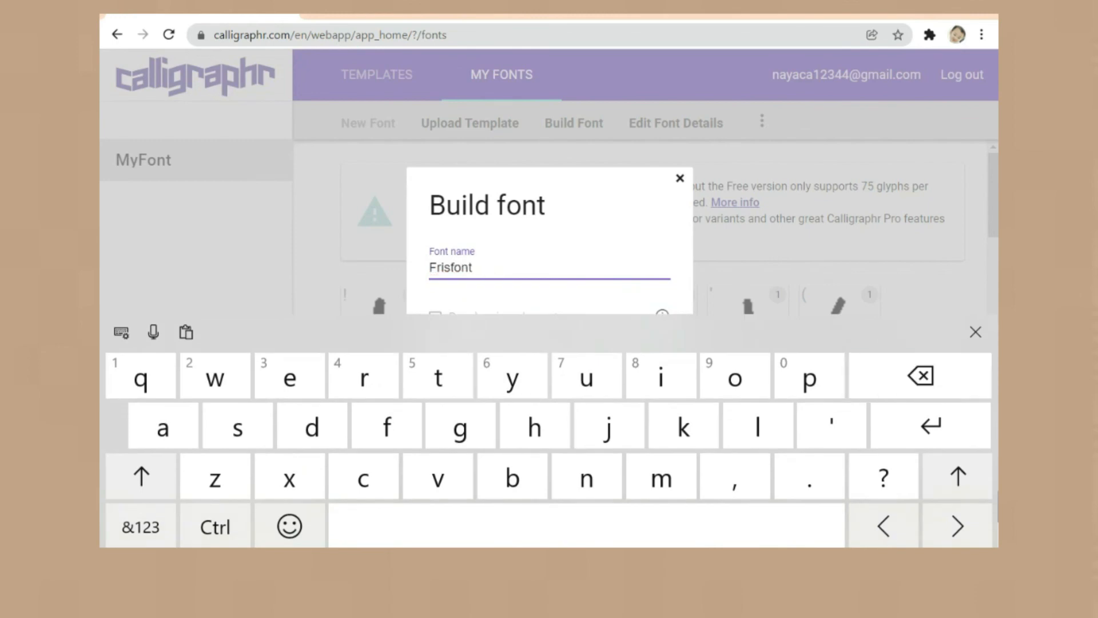
Step: Extend the font name to Frisfont_official and build the font
{"action": "left_click", "coordinate": [472, 267]}
{"action": "left_click", "coordinate": [141, 527]}
{"action": "type", "text": "_"}
{"action": "left_click", "coordinate": [141, 475]}
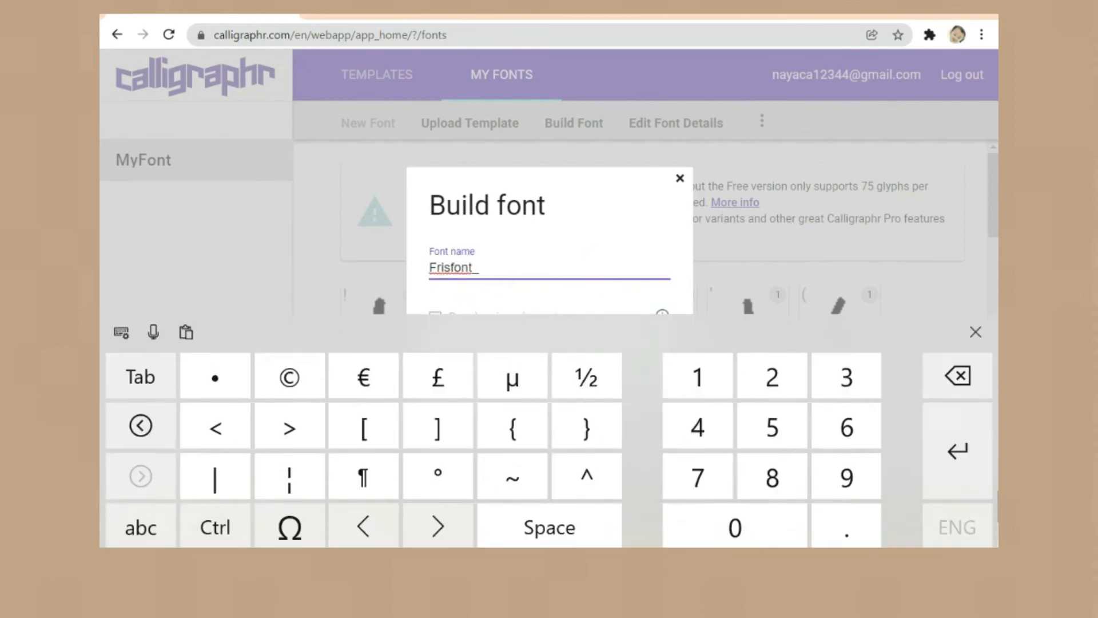
{"action": "left_click", "coordinate": [140, 528]}
{"action": "type", "text": "o"}
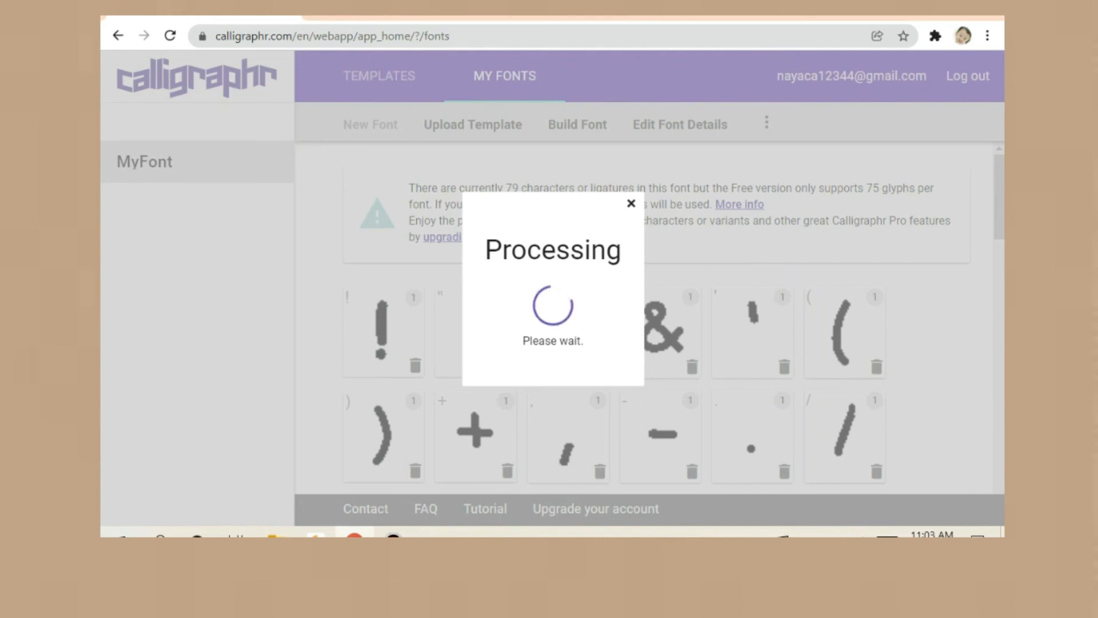
Step: Examine the built font's preview with the Dutch sample text, the size comparison and the alphabet
{"action": "scroll", "coordinate": [549, 286], "scroll_direction": "down", "scroll_amount": 3}
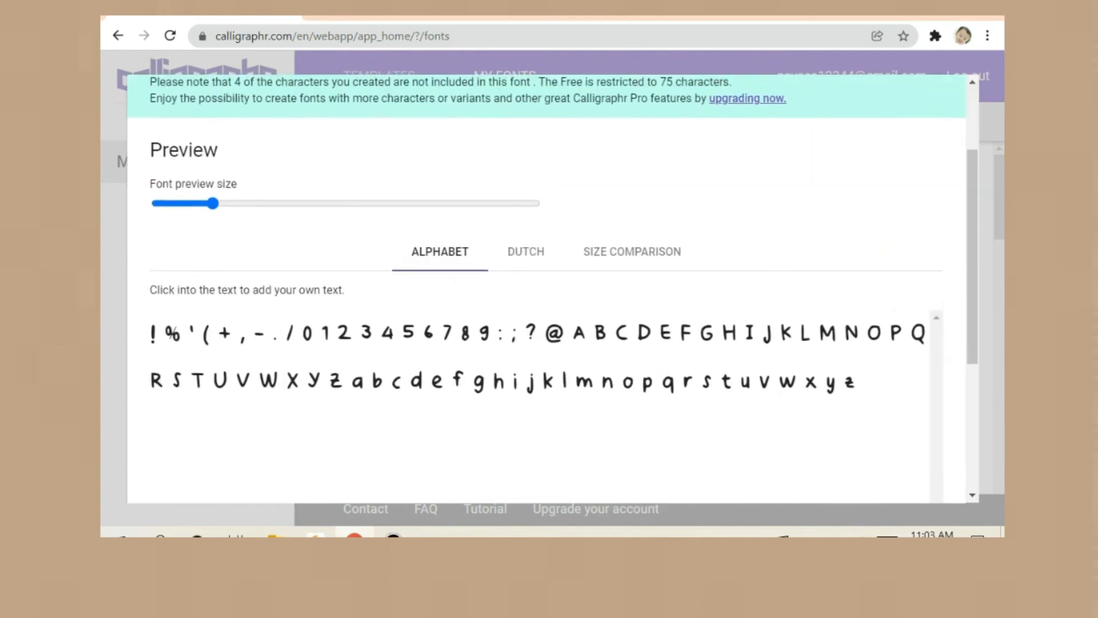
{"action": "left_click", "coordinate": [526, 252]}
{"action": "left_click", "coordinate": [632, 251]}
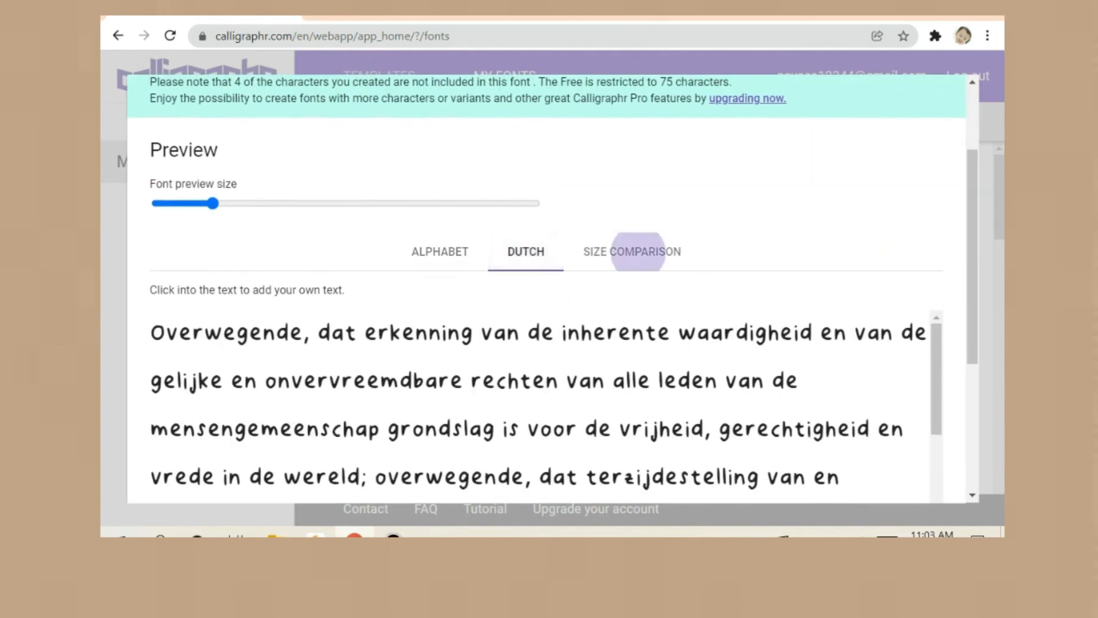
{"action": "left_click", "coordinate": [440, 252]}
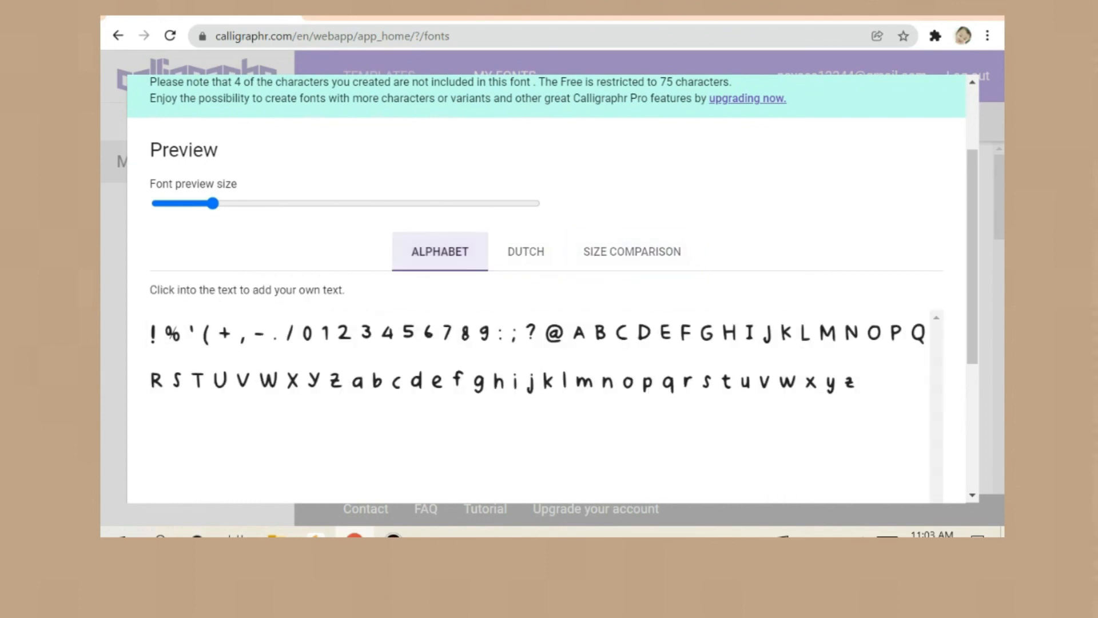
Step: Download both font files, Frisfont_official-Regular.ttf and Frisfont_official-Regular.otf
{"action": "scroll", "coordinate": [440, 252], "scroll_direction": "up", "scroll_amount": 3}
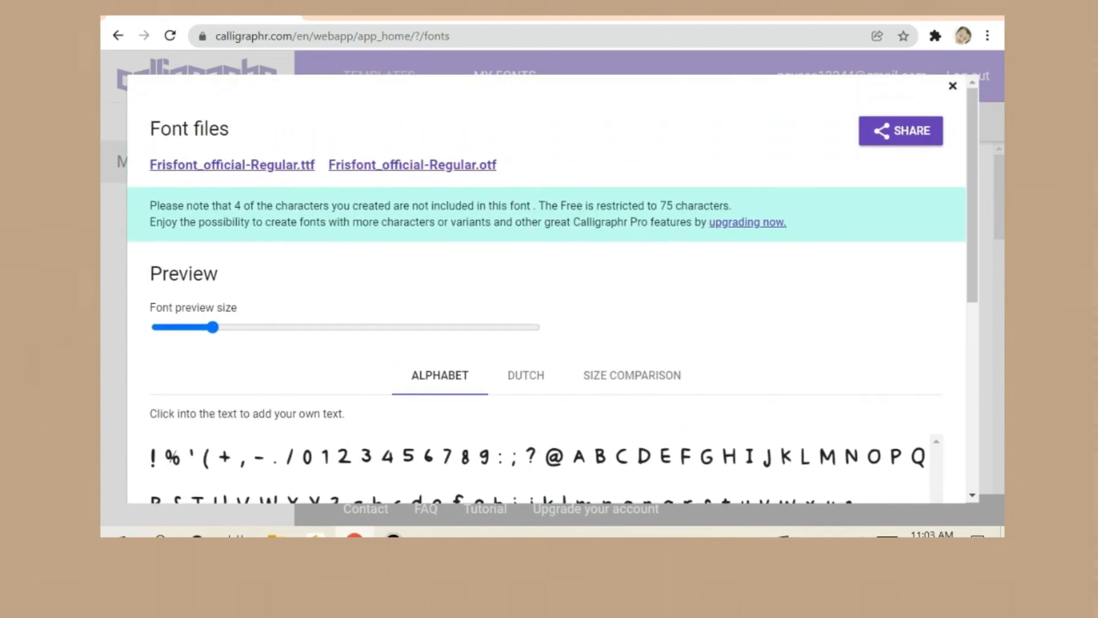
{"action": "left_click", "coordinate": [293, 167]}
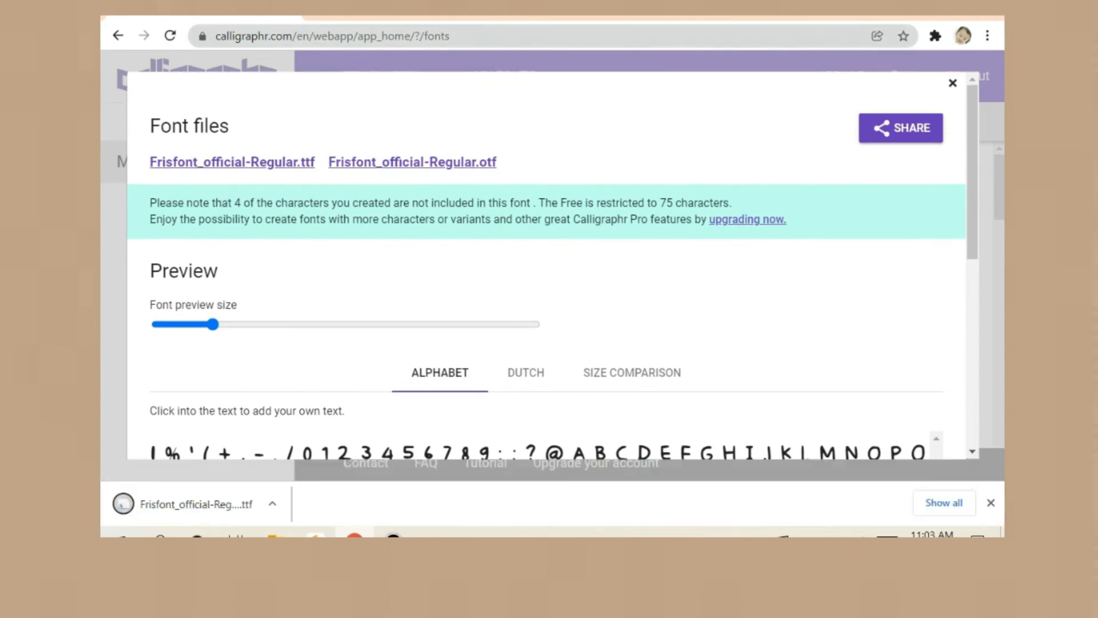
{"action": "left_click", "coordinate": [441, 154]}
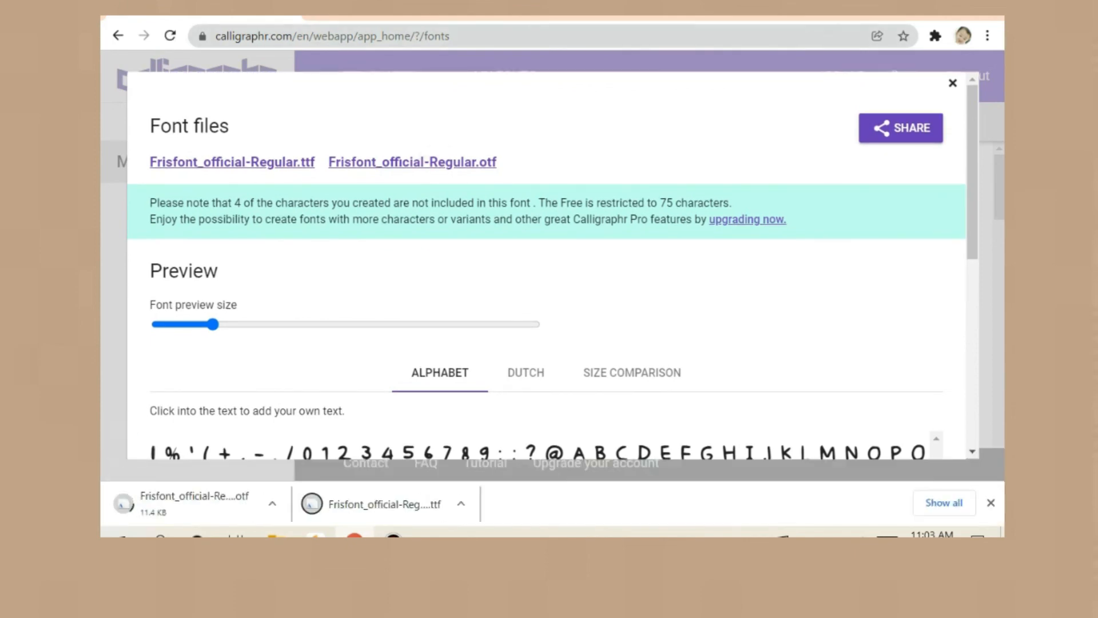